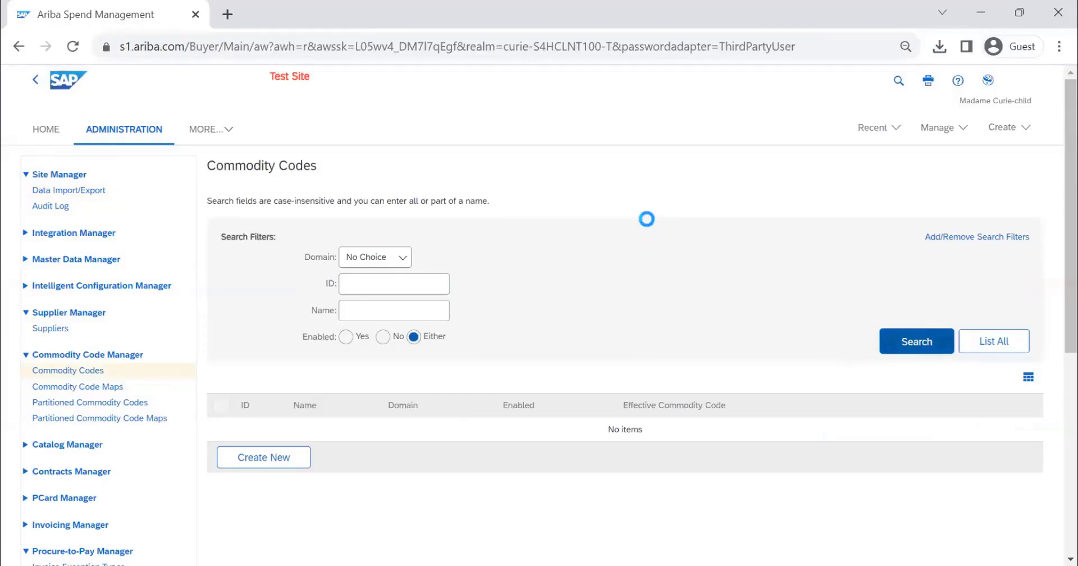
Step: Look over the commodity code results, and run an unfiltered search of the Commodity Code Maps to browse the domain mappings
scroll(665, 214, down, 2)
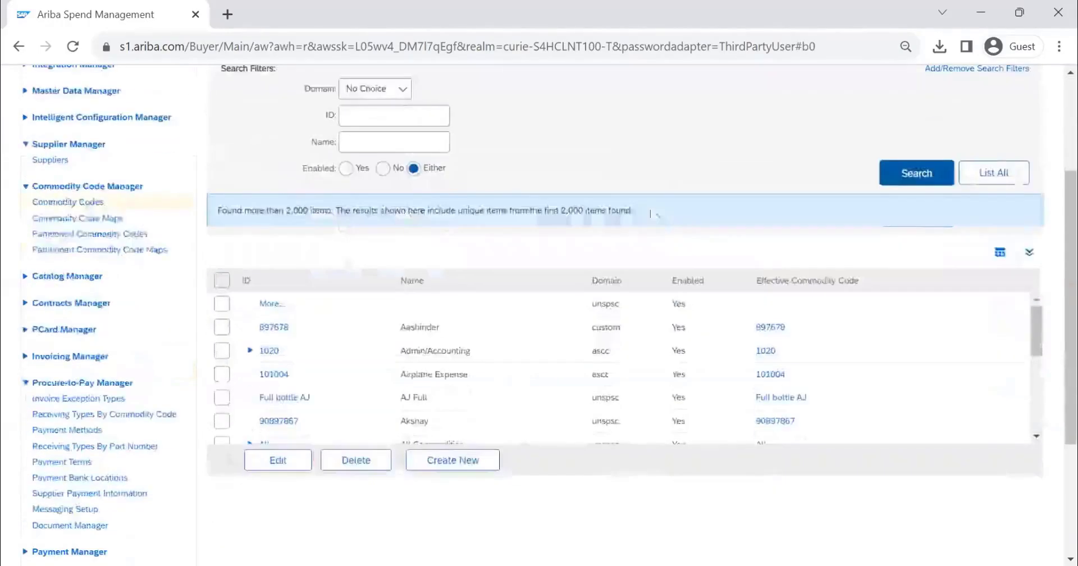
scroll(632, 207, up, 1)
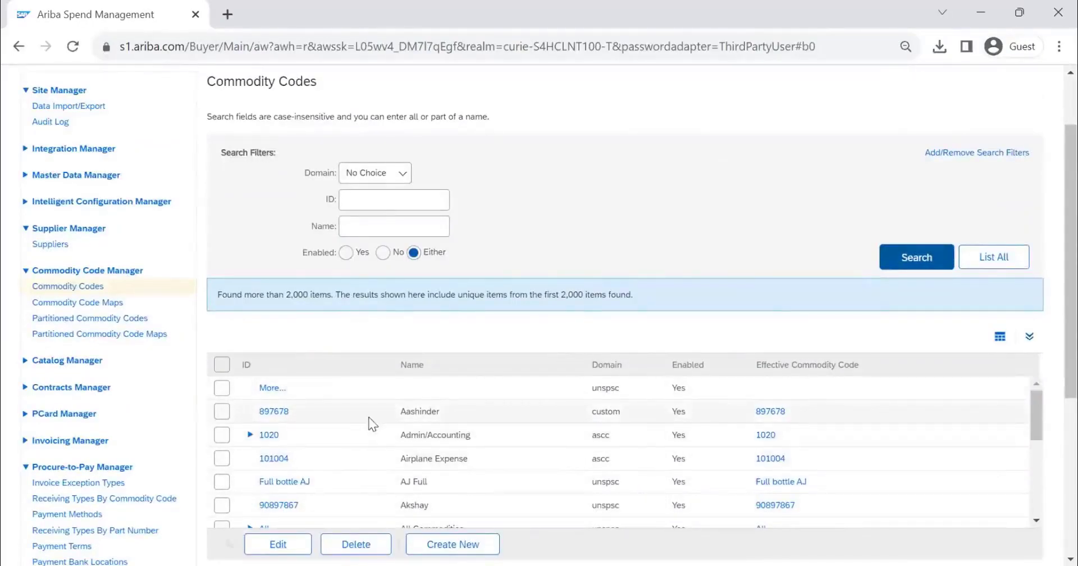
click(66, 304)
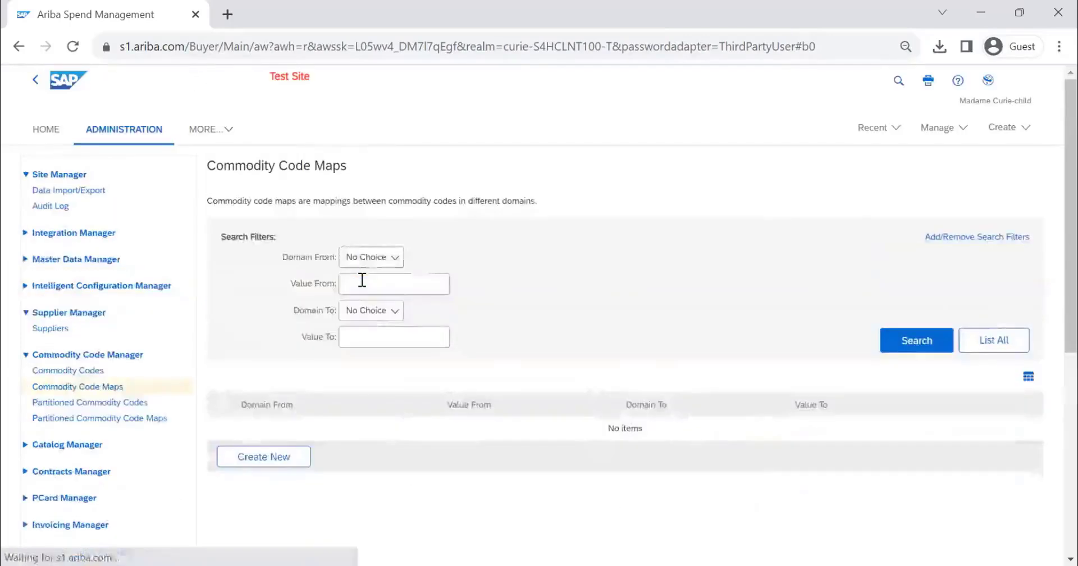
click(887, 339)
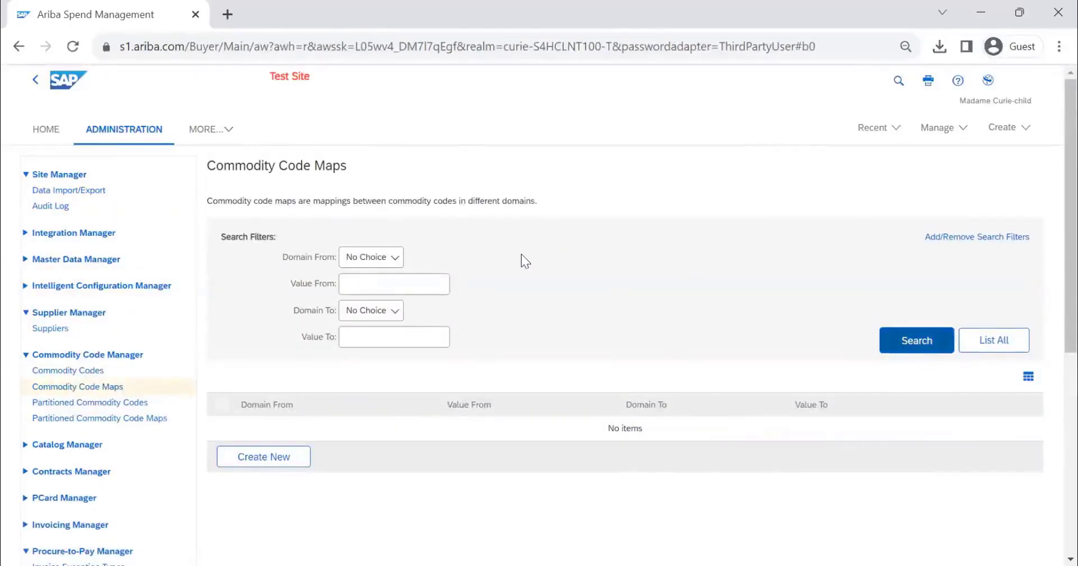
scroll(521, 254, down, 3)
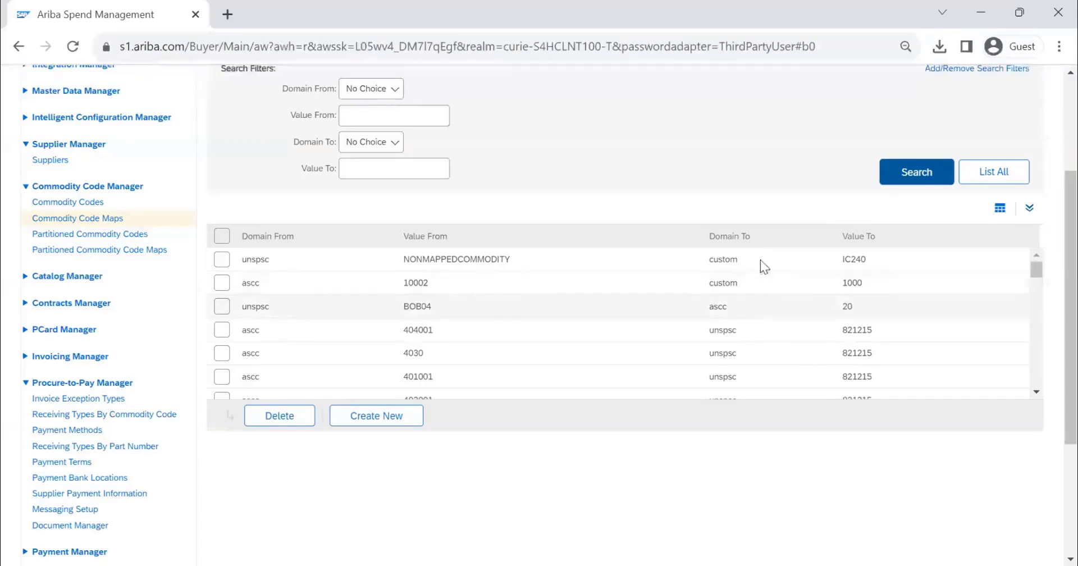
scroll(790, 319, down, 3)
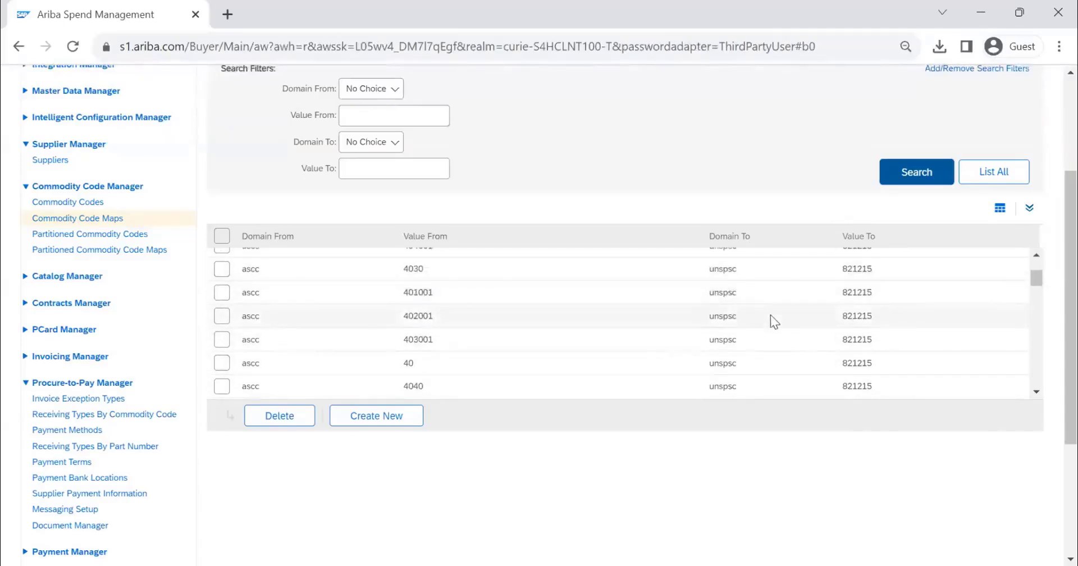
scroll(768, 315, down, 3)
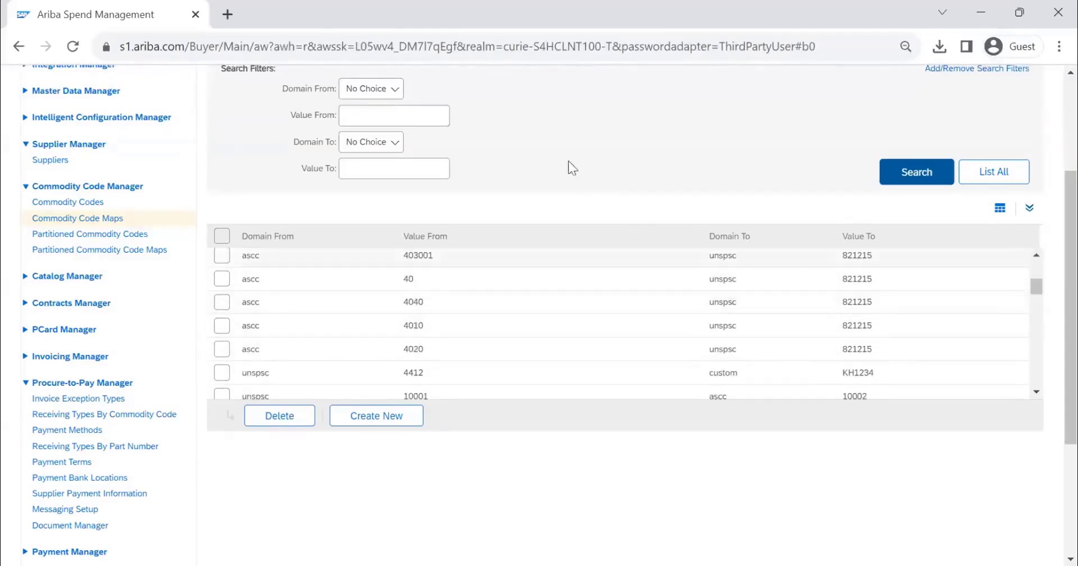
Step: Filter the commodity code maps from domain unspsc to domain custom and inspect the mapping for source value 4412
click(380, 89)
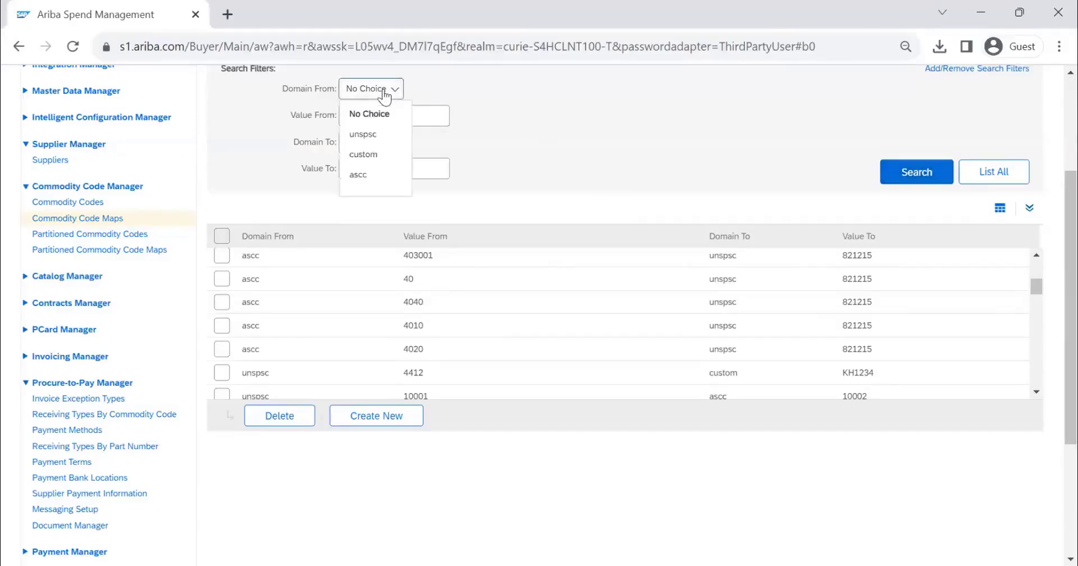
click(375, 138)
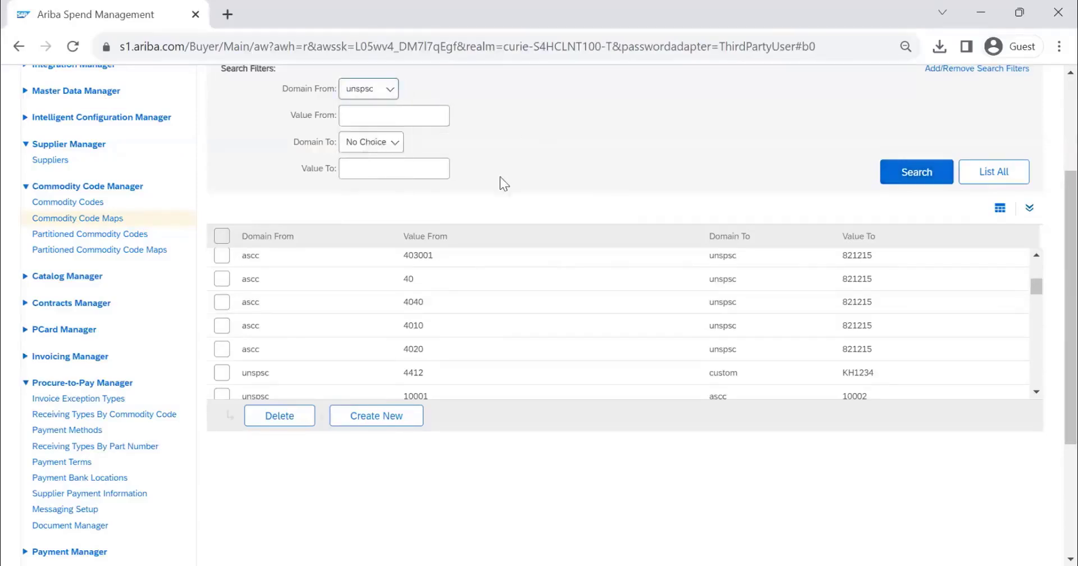
click(375, 142)
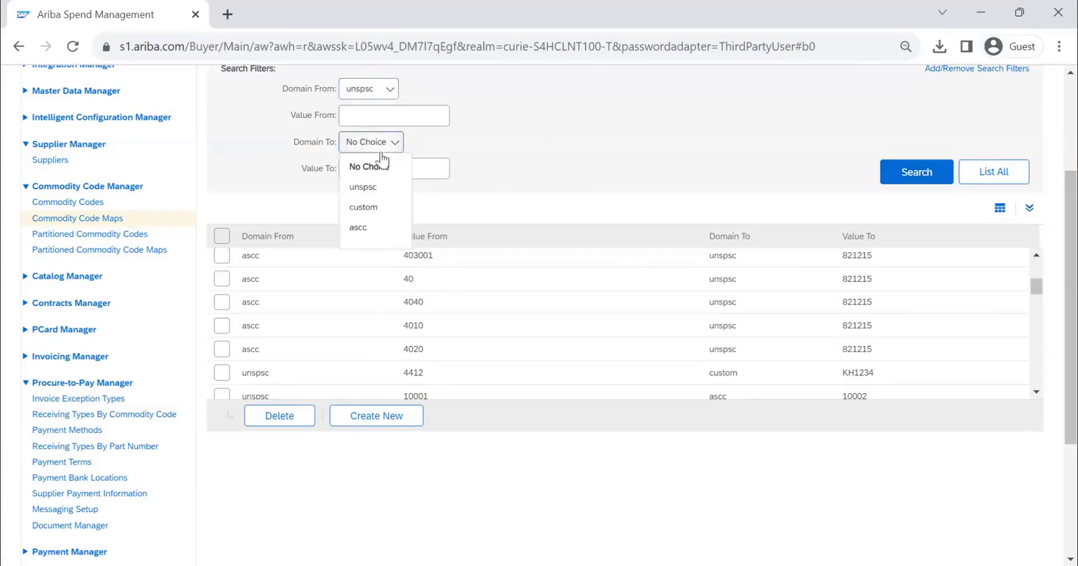
click(377, 208)
click(917, 172)
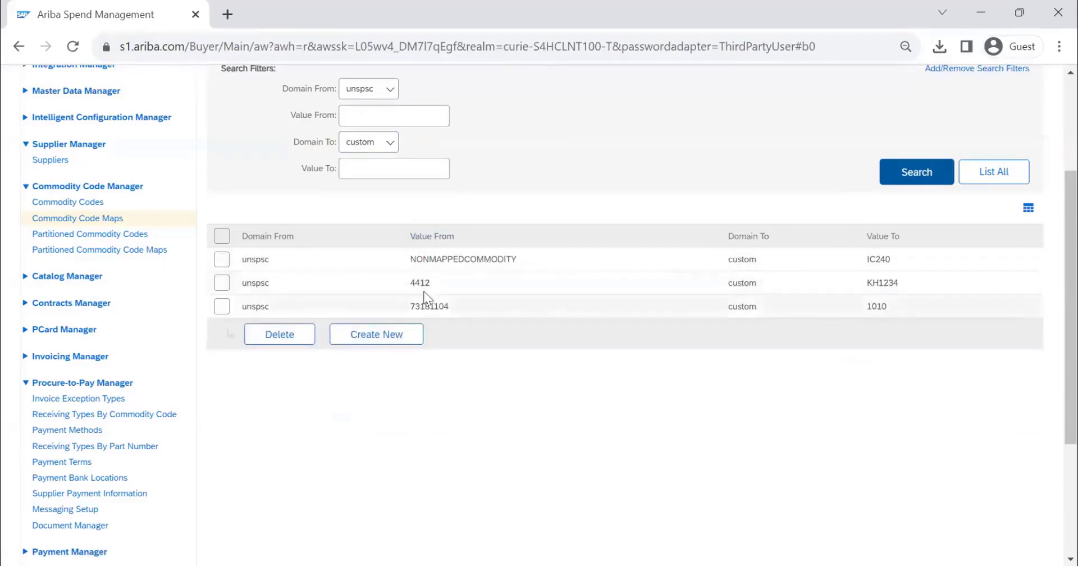
drag(436, 281, 407, 282)
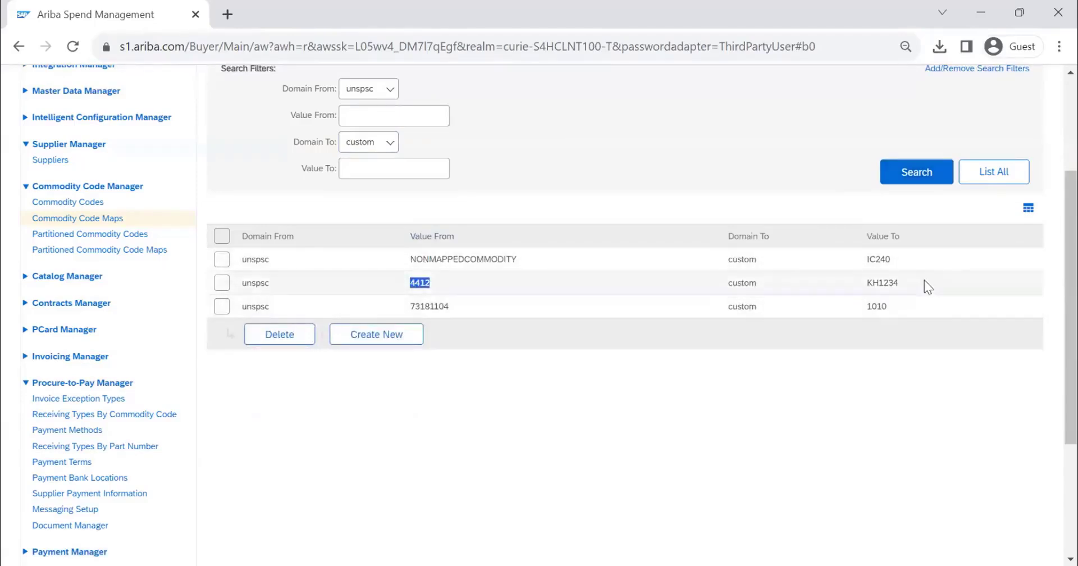
drag(901, 282, 861, 285)
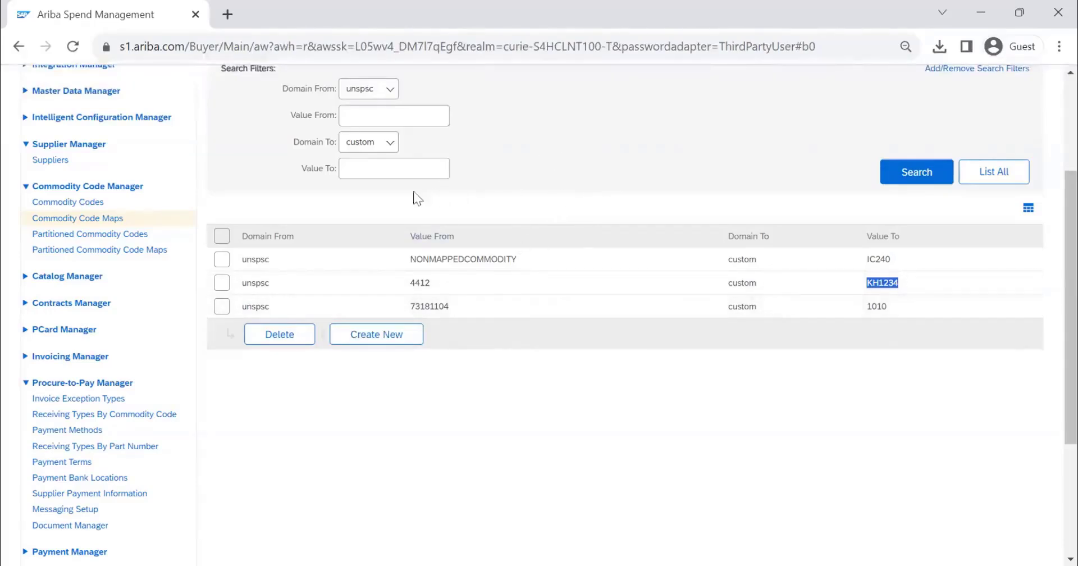
Step: Run an unfiltered search of the Partitioned Commodity Codes and look over the listed codes
click(88, 236)
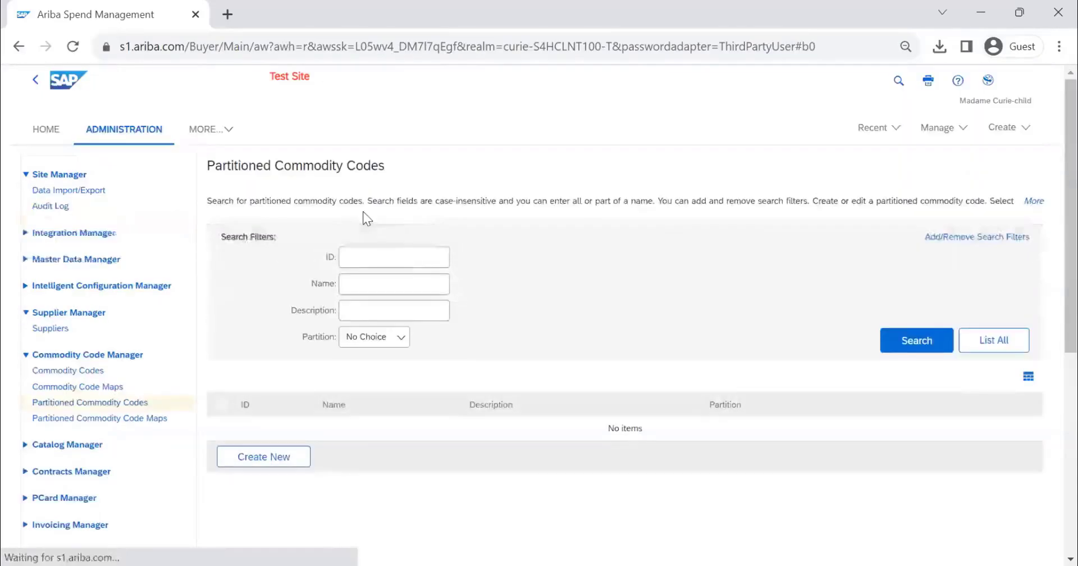
click(917, 341)
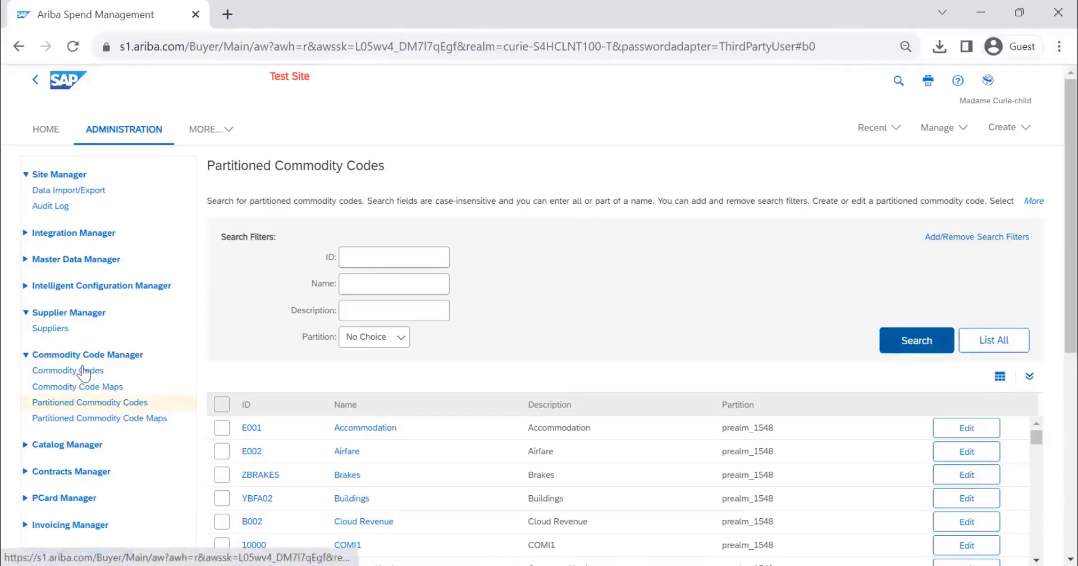
scroll(493, 327, down, 1)
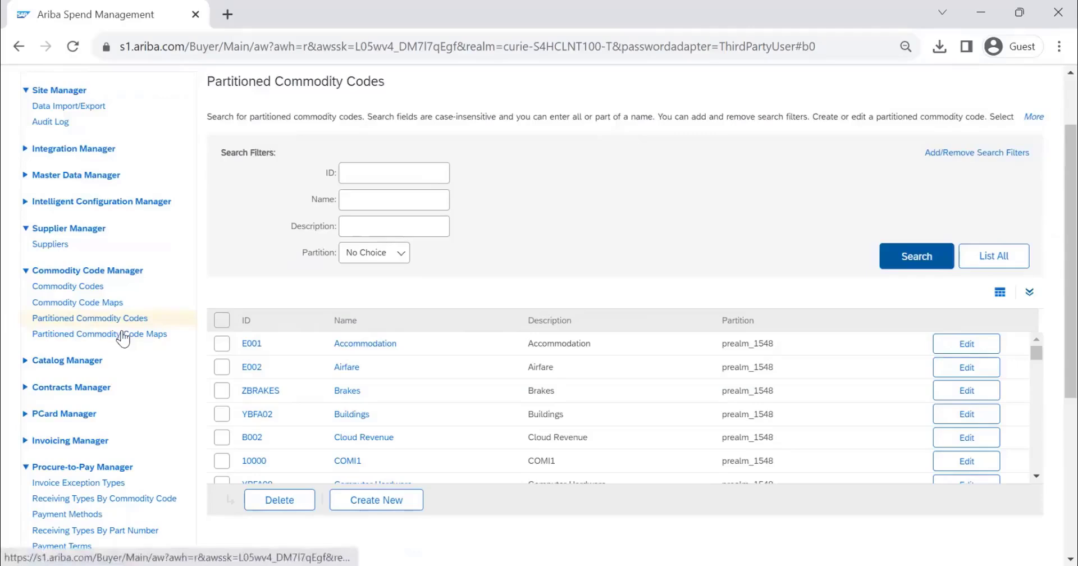
Step: Run an unfiltered search of the Partitioned Commodity Code Maps and open the Capital Furniture and Furnishings entry for Apex Technologies
click(100, 334)
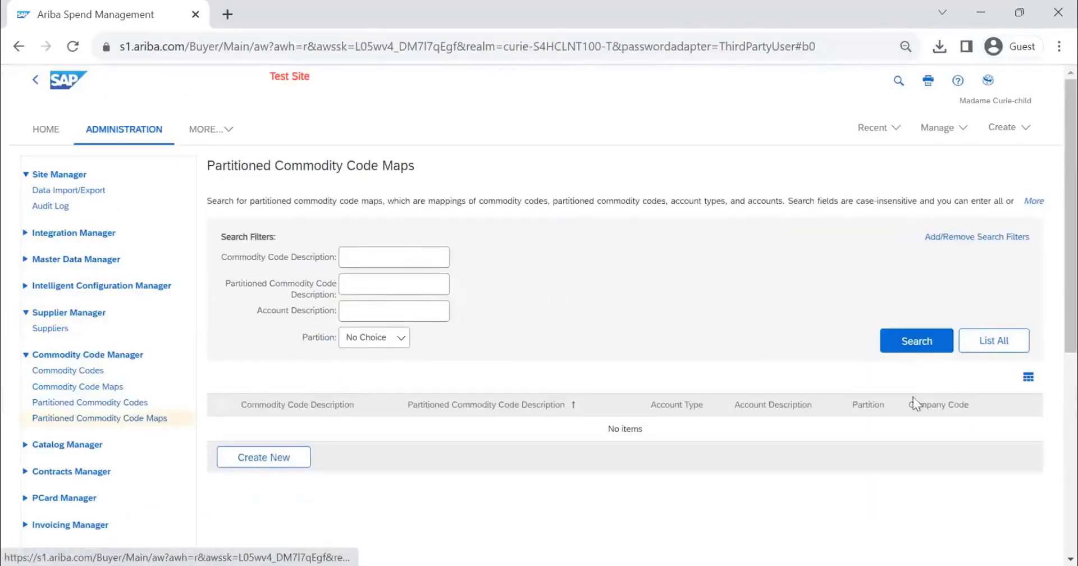
click(916, 341)
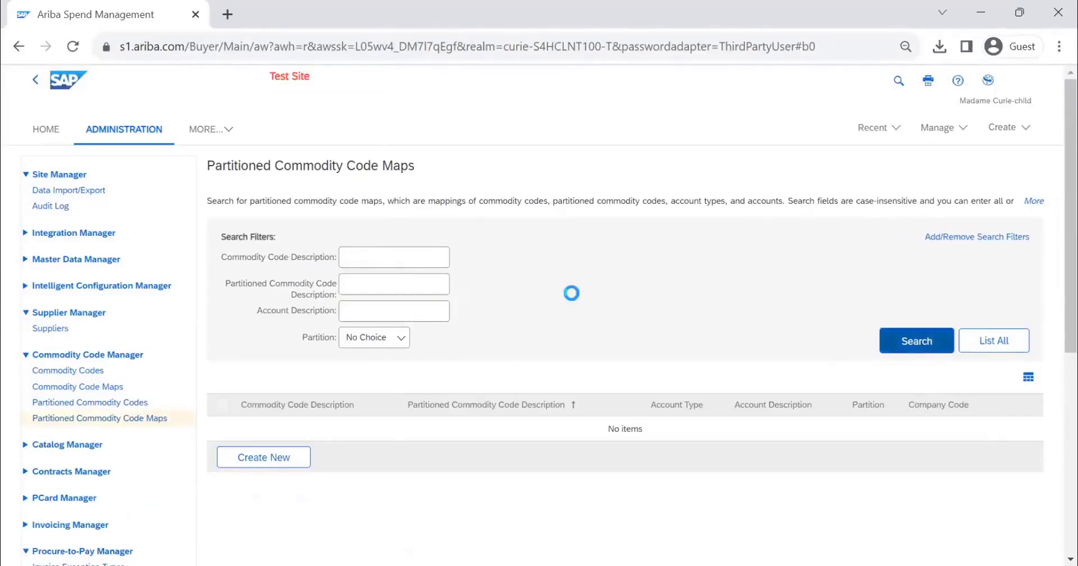
scroll(515, 325, down, 3)
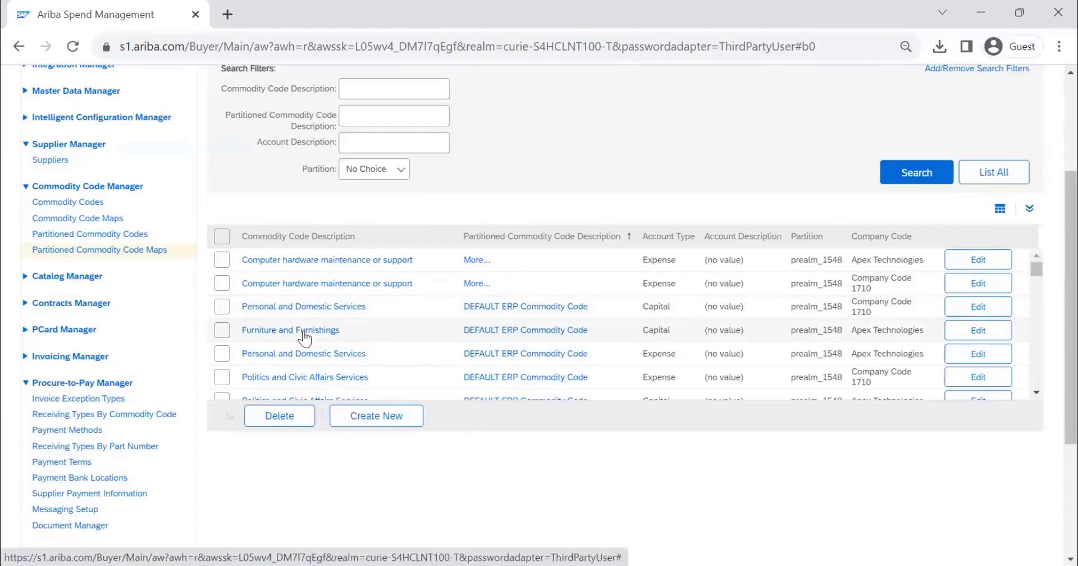
click(305, 336)
Step: Review the map entry's commodity code, account type, company code, category and amount fields, and return to the list of maps
scroll(260, 313, down, 3)
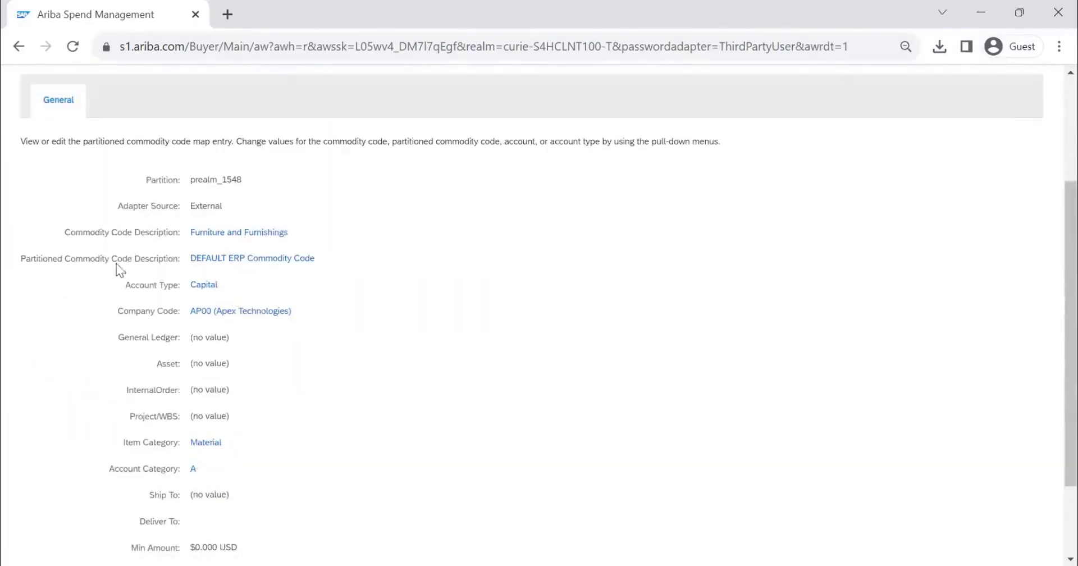
scroll(343, 256, down, 1)
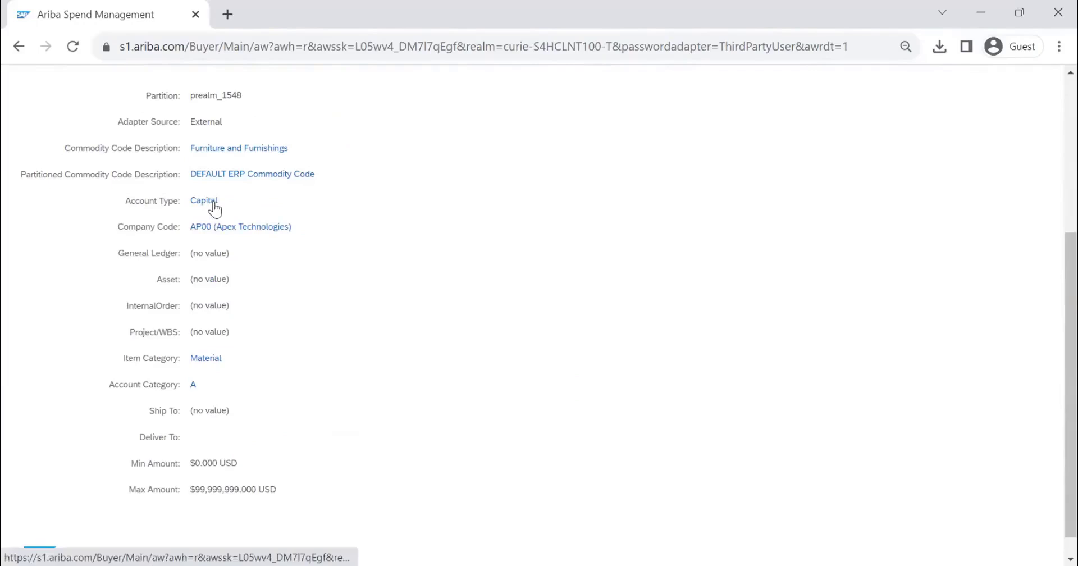
drag(218, 202, 195, 204)
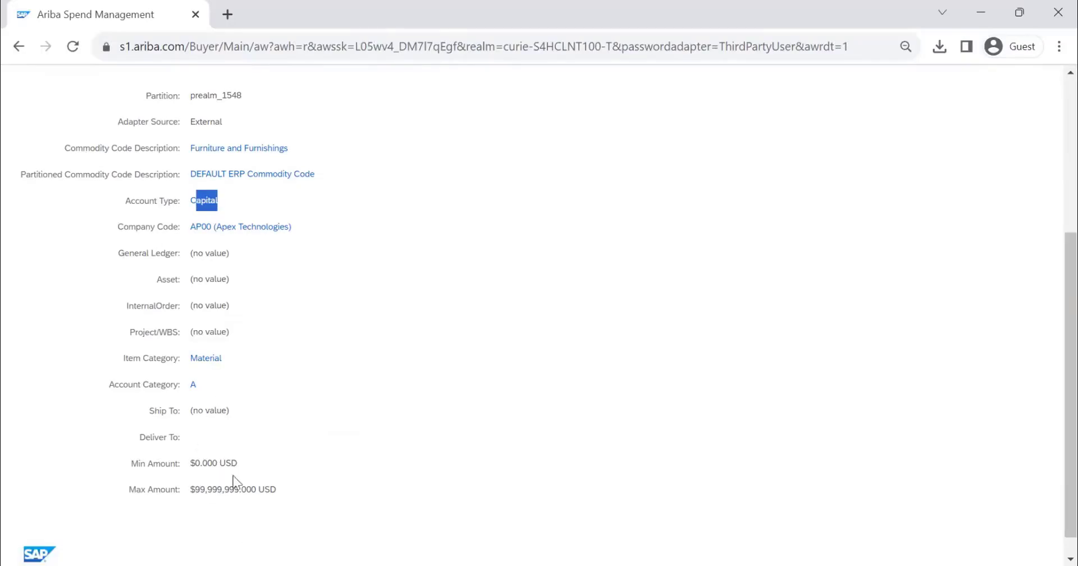
scroll(244, 366, up, 3)
scroll(243, 366, up, 3)
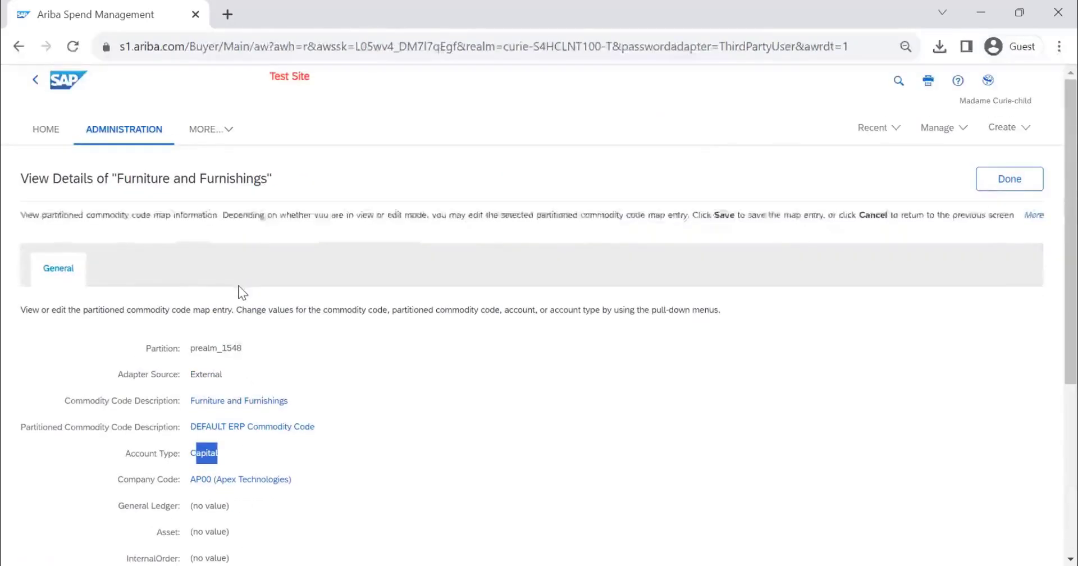
click(1015, 194)
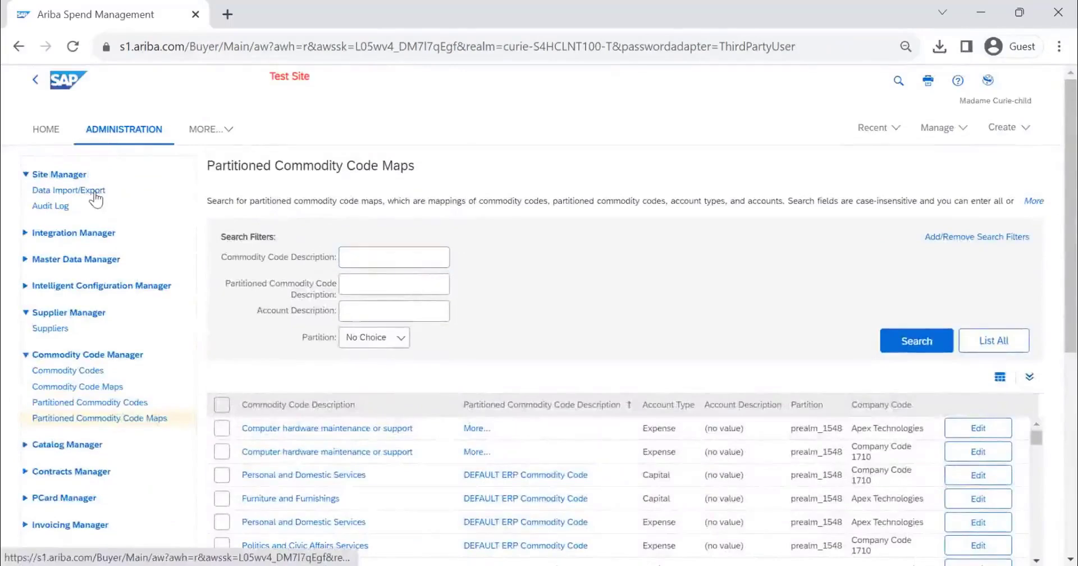
Step: Search the Data Import/Export tasks for the task name COMMODITY
click(95, 192)
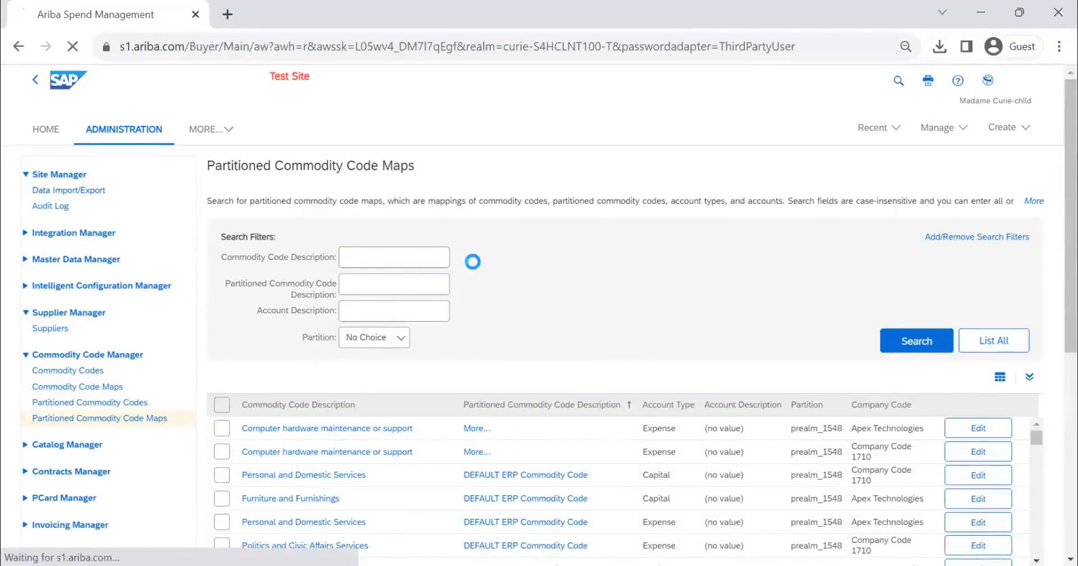
text(COMM)
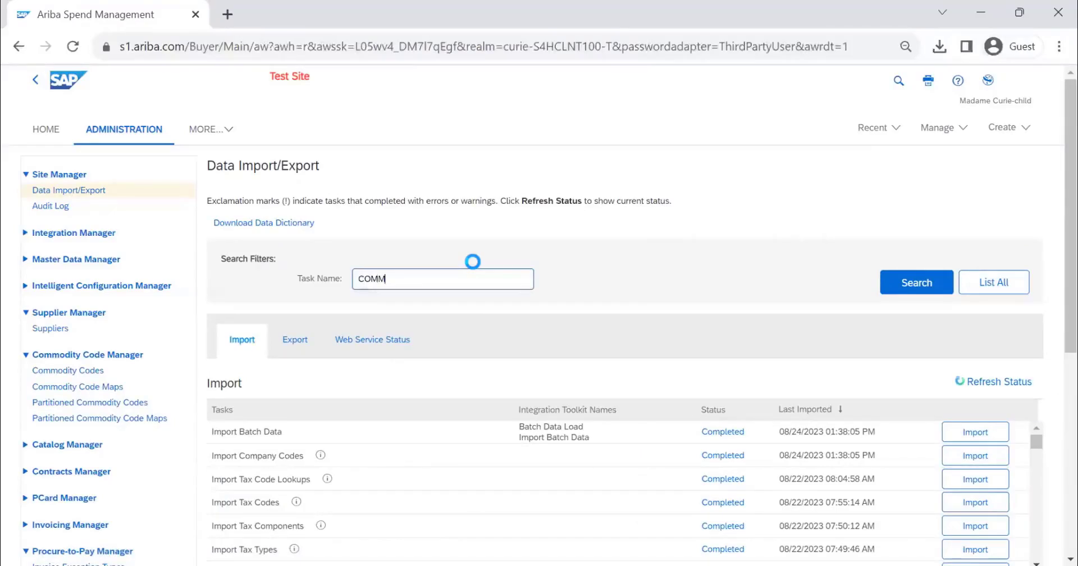
text(ODITY)
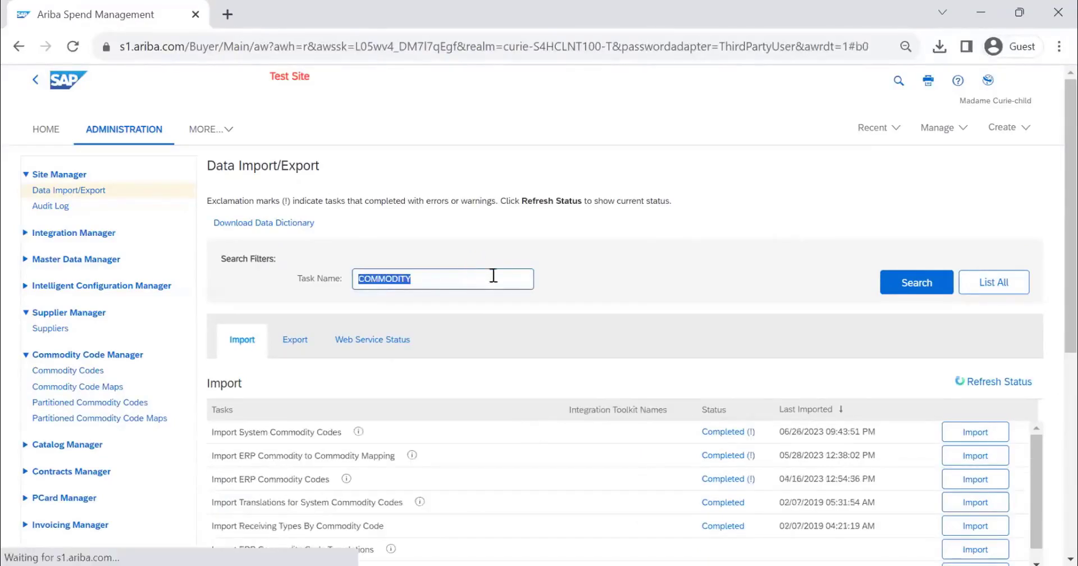
Step: Examine the import tasks for System Commodity Codes and ERP Commodity to Commodity Mapping
scroll(304, 287, down, 3)
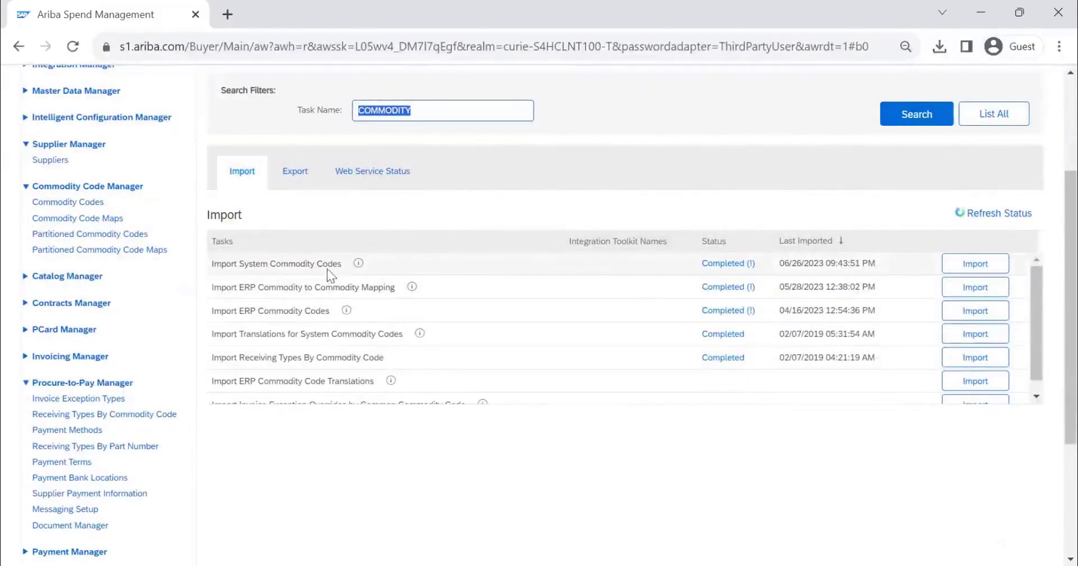
drag(342, 265, 216, 262)
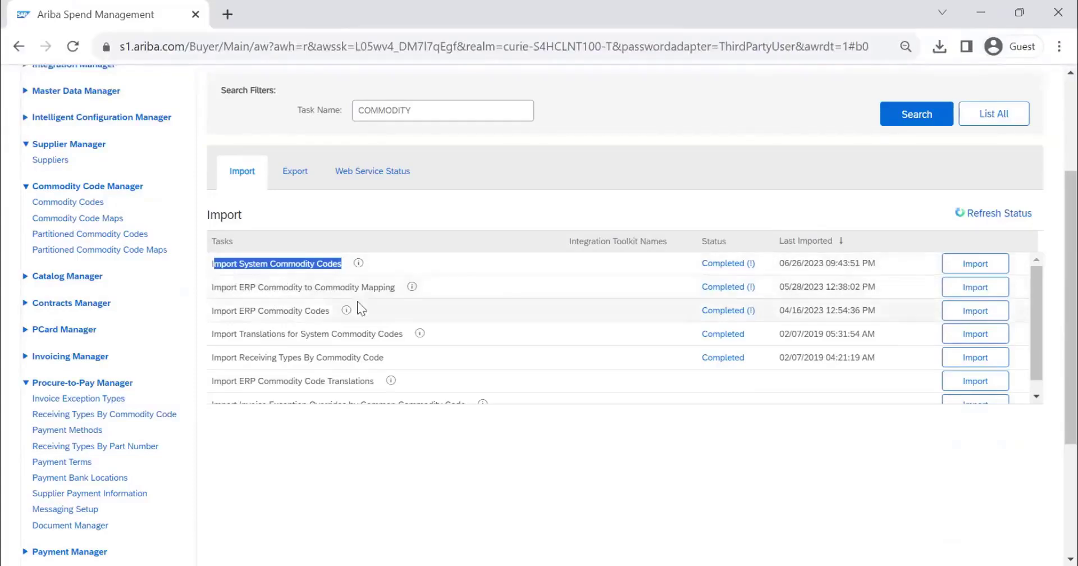
drag(305, 286, 270, 285)
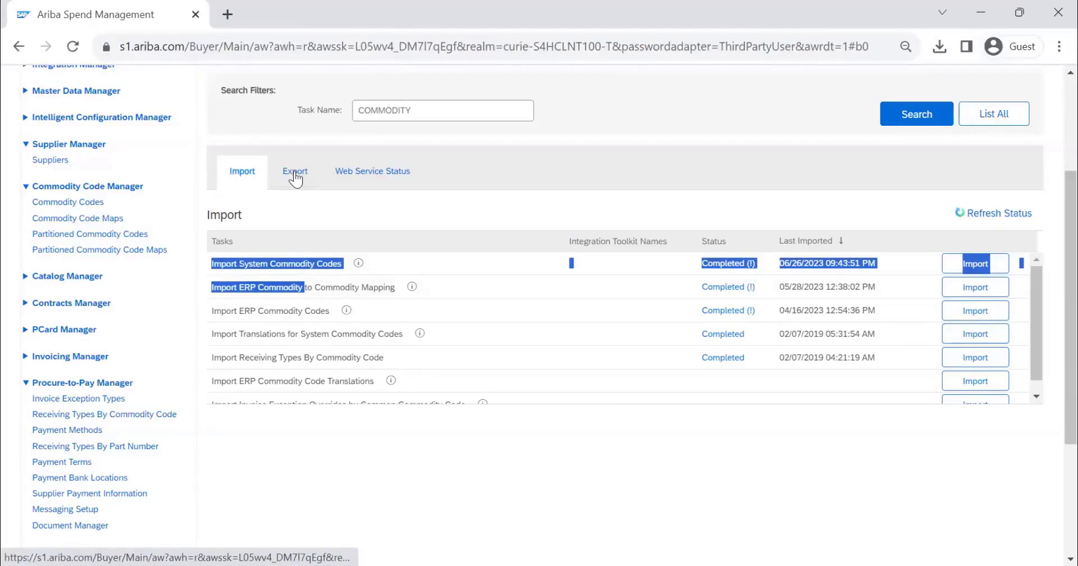
Step: Export the ERP Commodity to Commodity Mapping for all adapter sources, save it as CommodityExportMapExport (2), and open the file in Excel
scroll(399, 295, down, 1)
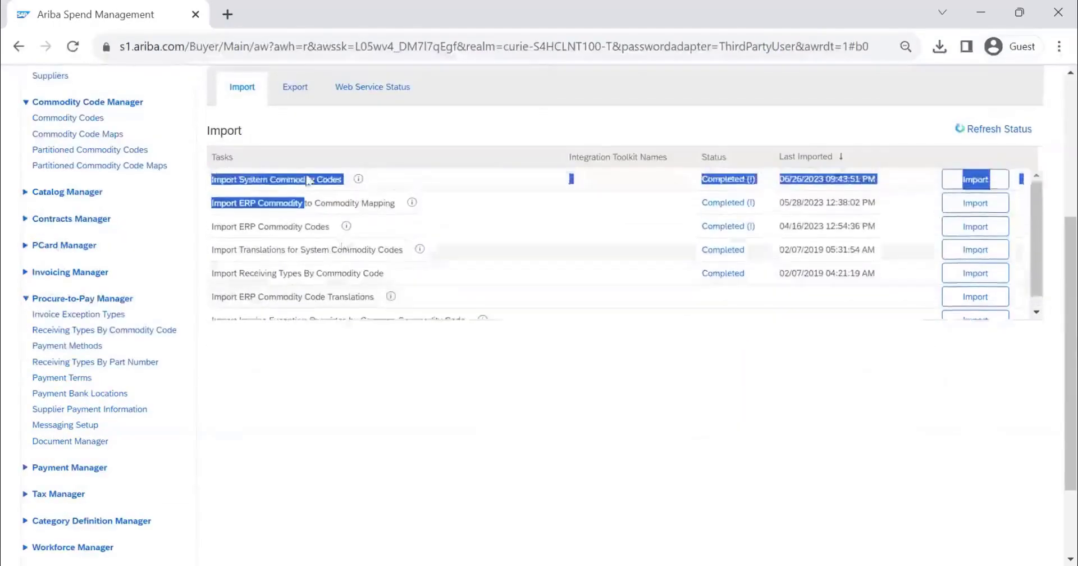
scroll(292, 168, up, 2)
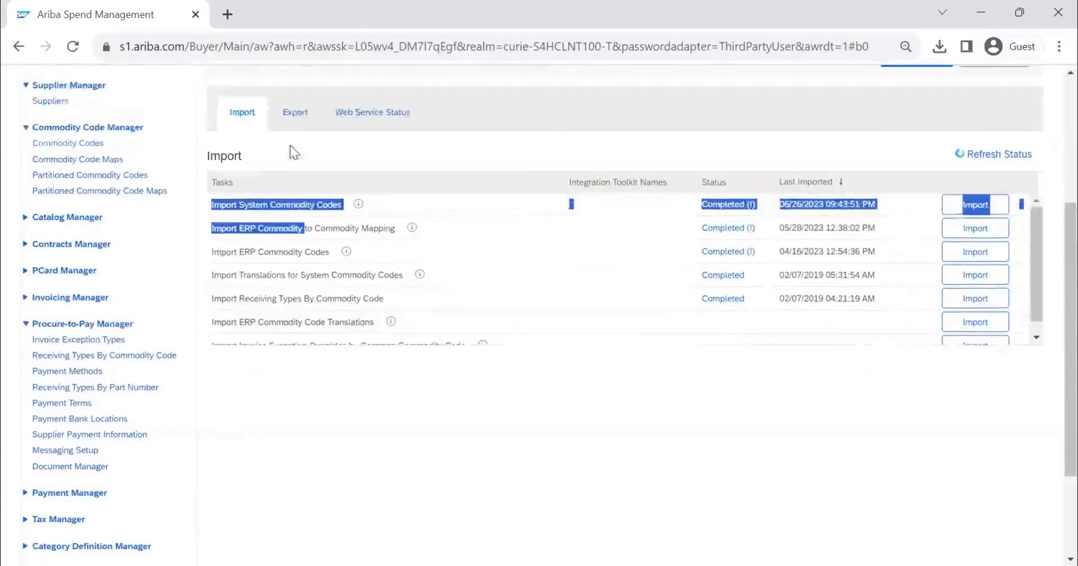
click(296, 263)
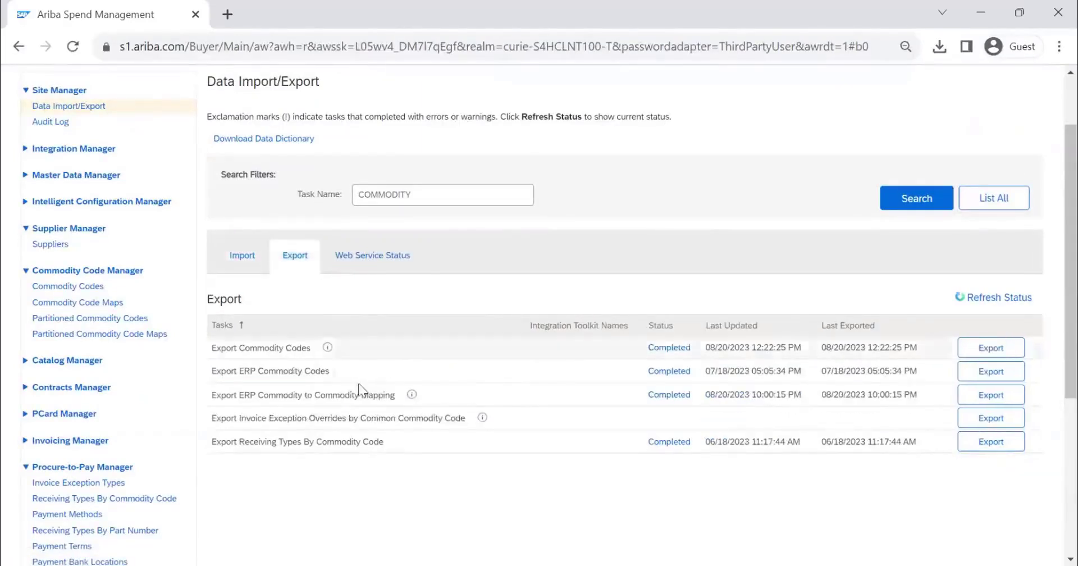
click(994, 397)
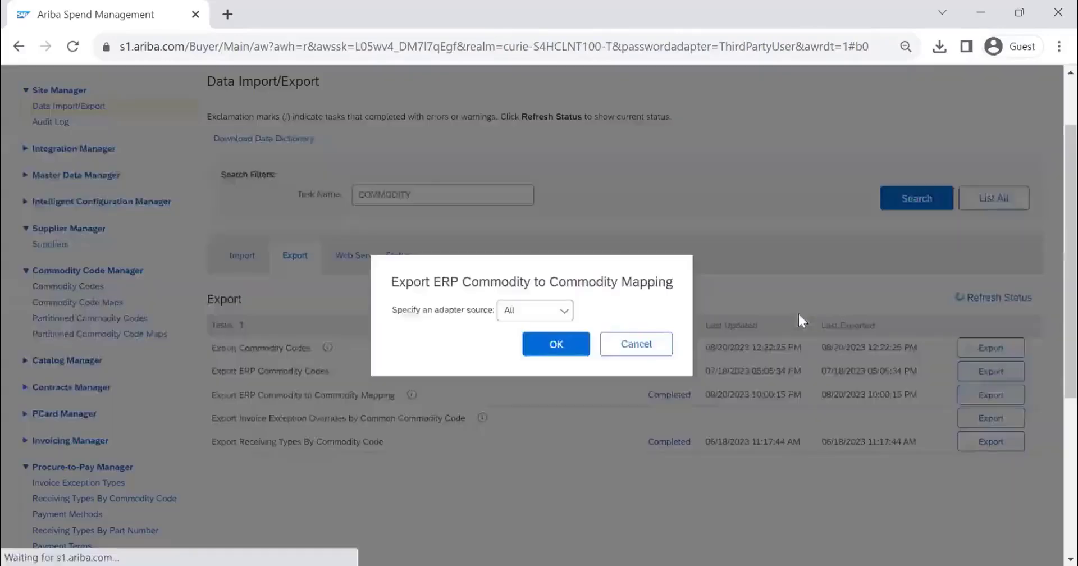
click(554, 342)
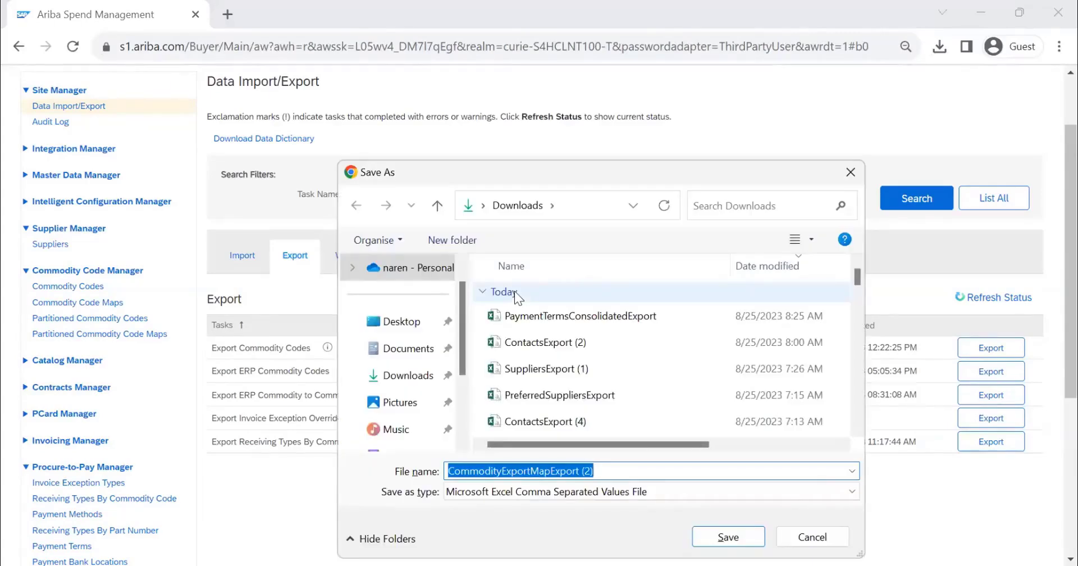
click(739, 540)
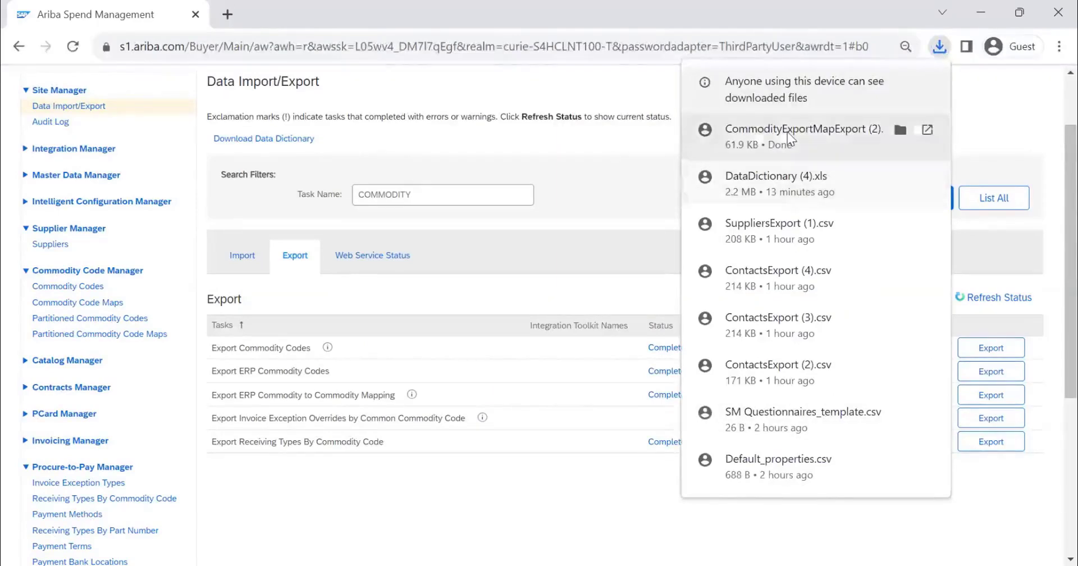
click(803, 137)
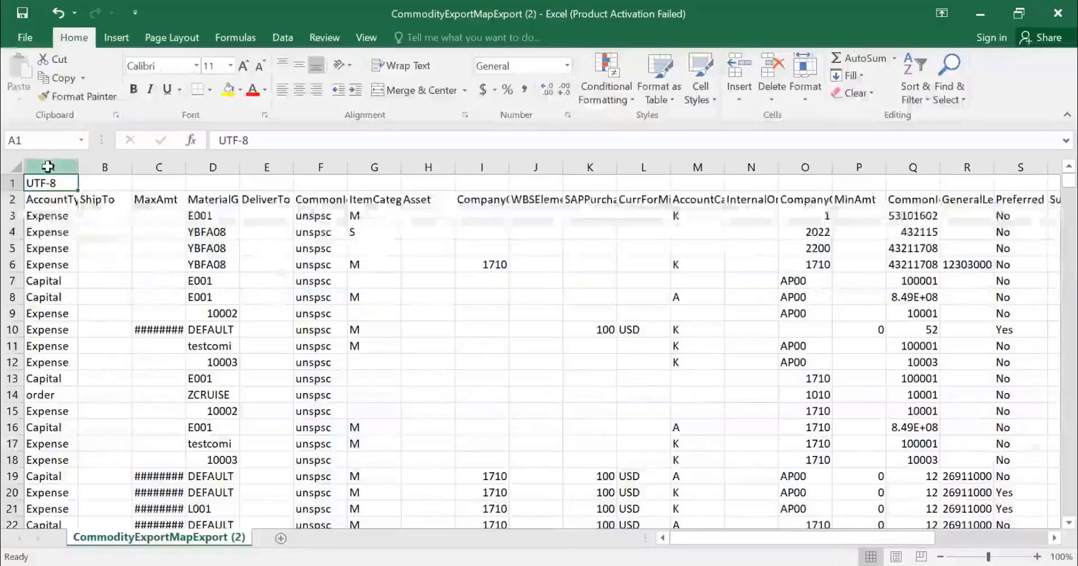
drag(47, 166, 590, 166)
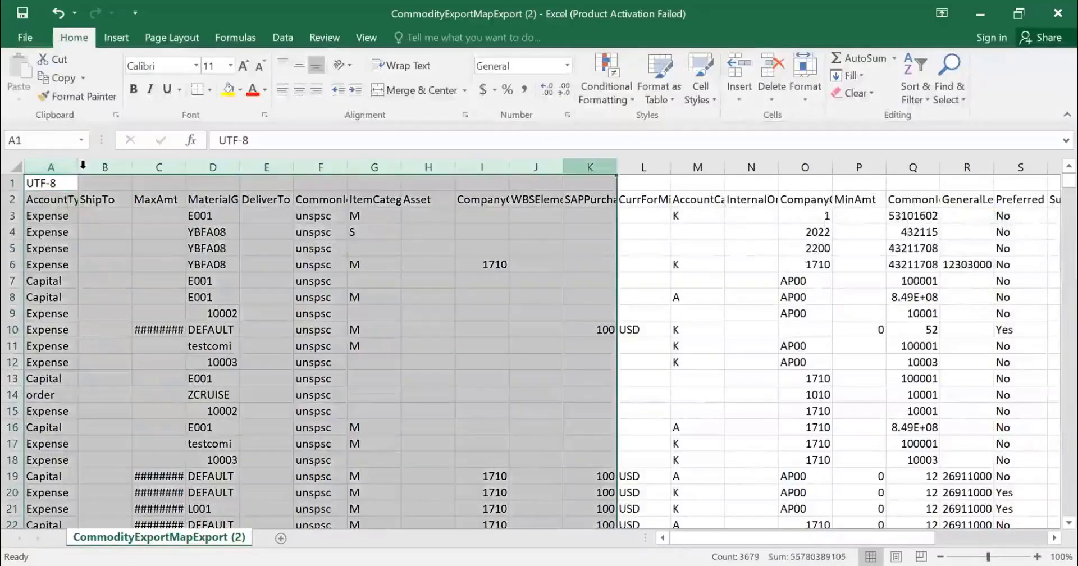
key(ctrl+a)
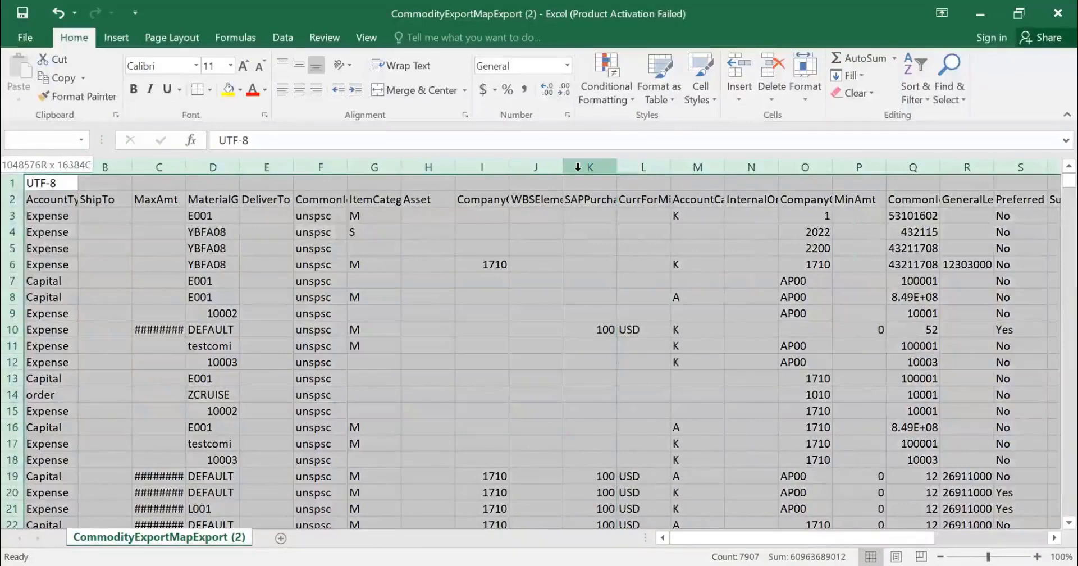
key(shift+Left)
key(shift+Left)
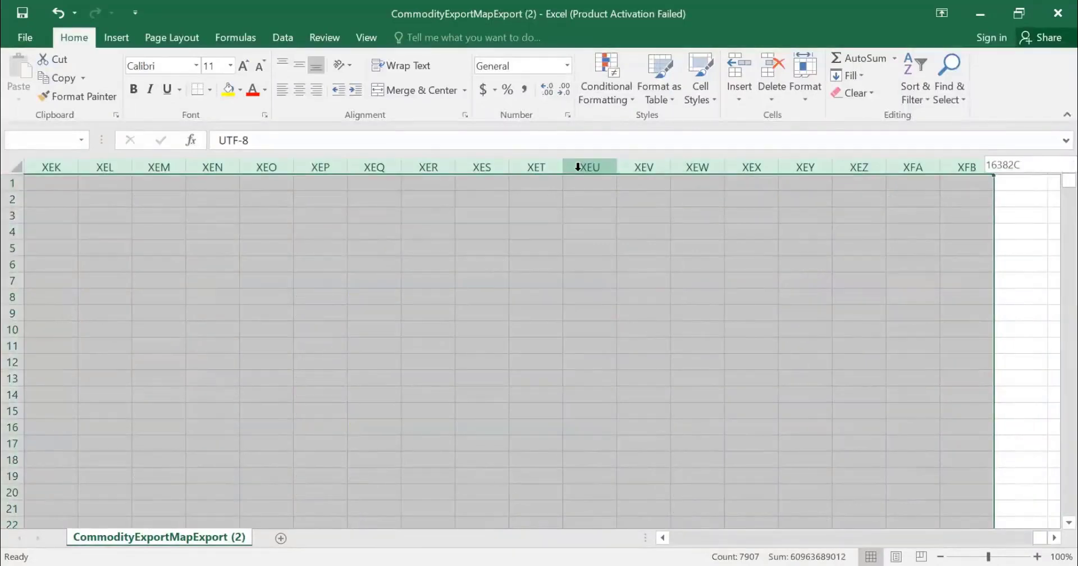
key(ctrl+Home)
click(51, 199)
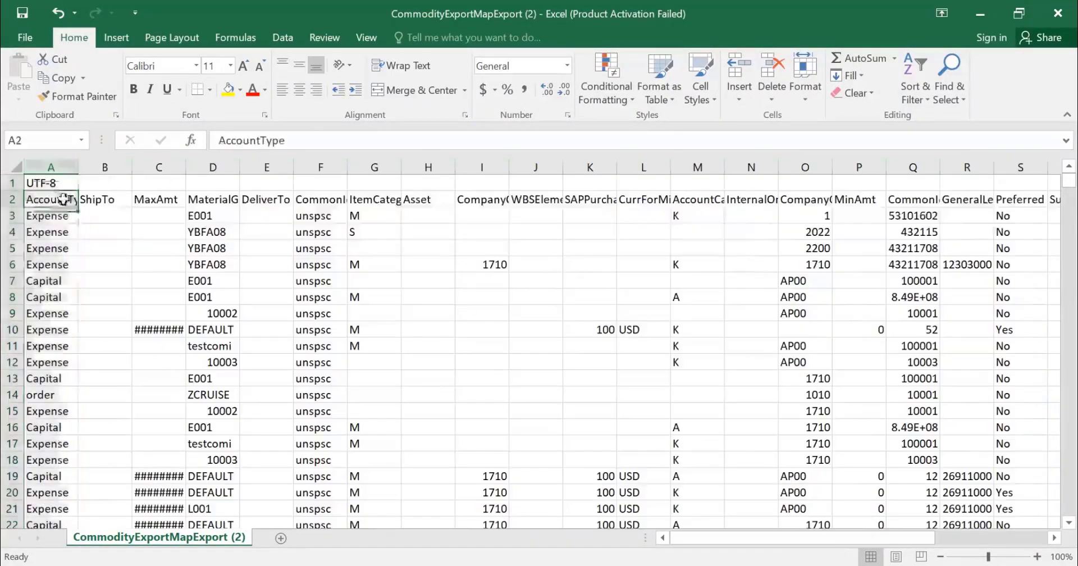
Step: Fit column D to its MaterialGroup contents and left-align the MaterialGroup column and the CommonId column Q
click(236, 162)
double_click(240, 166)
click(283, 90)
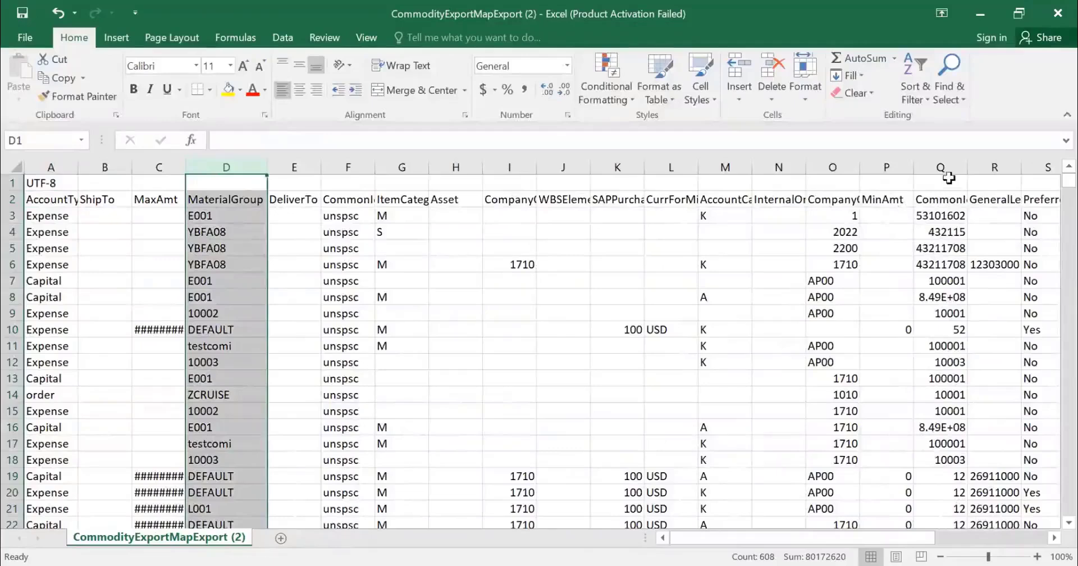
click(949, 199)
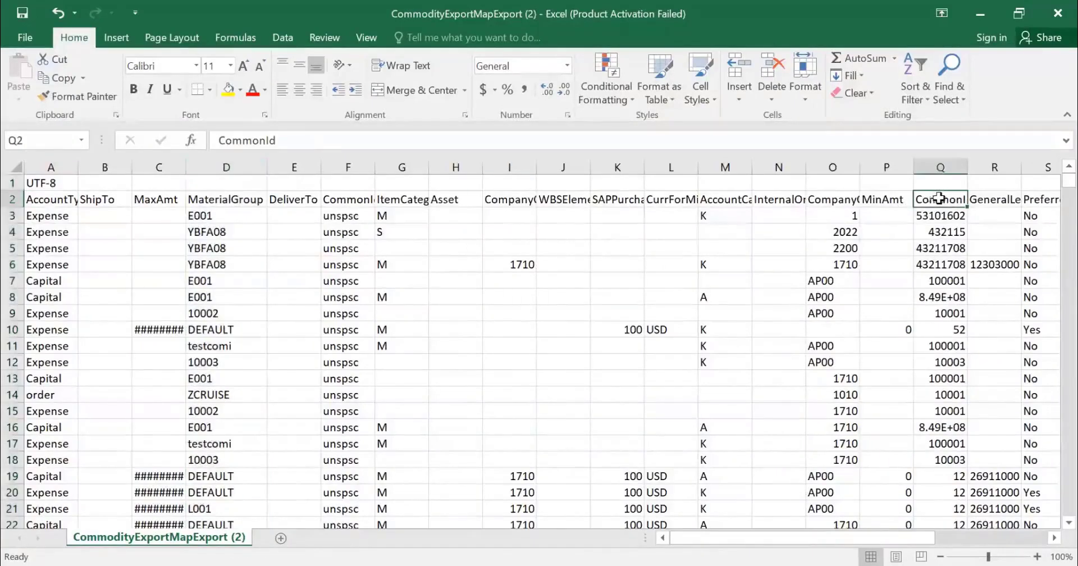
click(941, 167)
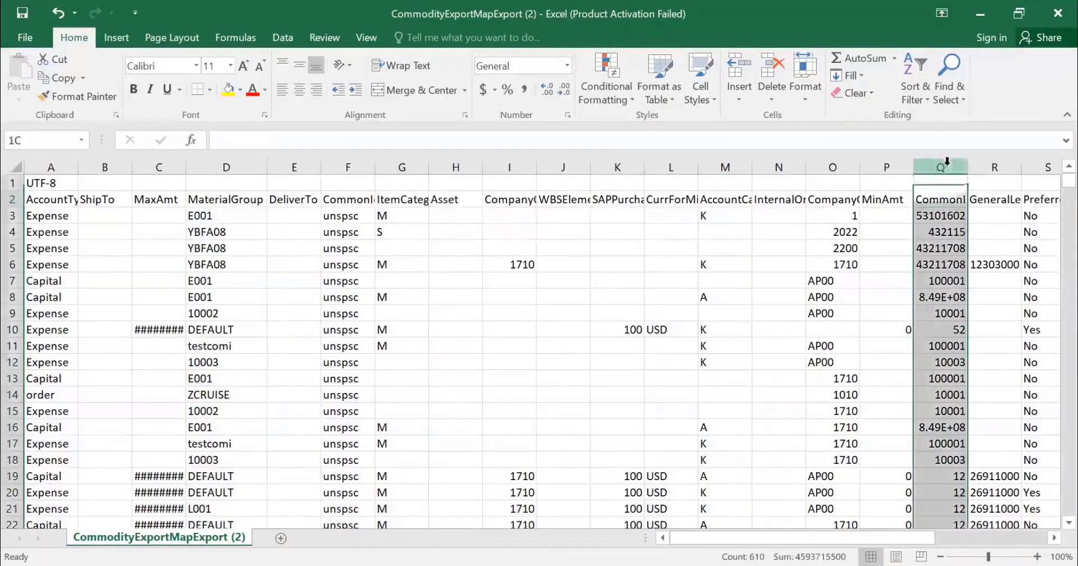
click(282, 91)
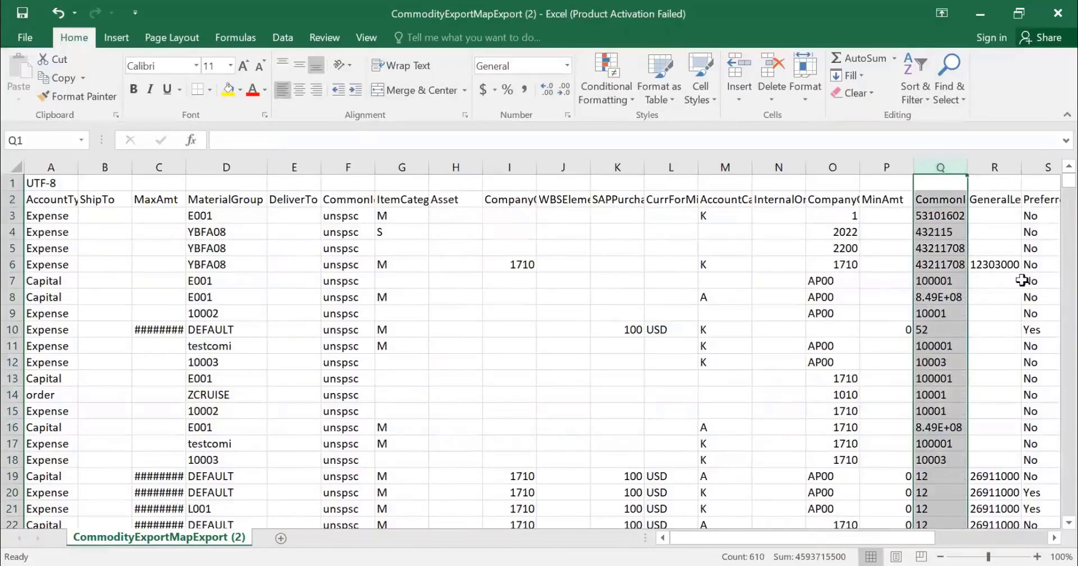
Step: Examine the remaining columns of the export, from Preferred, SubAsset and BillTo through to AssetClass
click(994, 281)
key(Right)
key(Right)
key(Right)
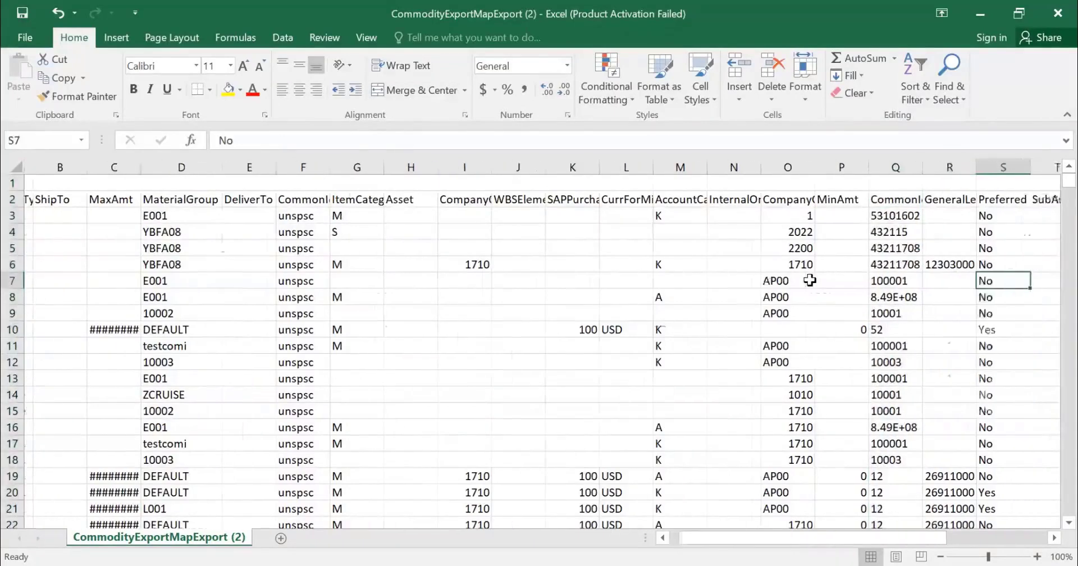
key(Right)
key(Right)
key(Right)
key(Right)
key(Right)
key(Right)
key(Right)
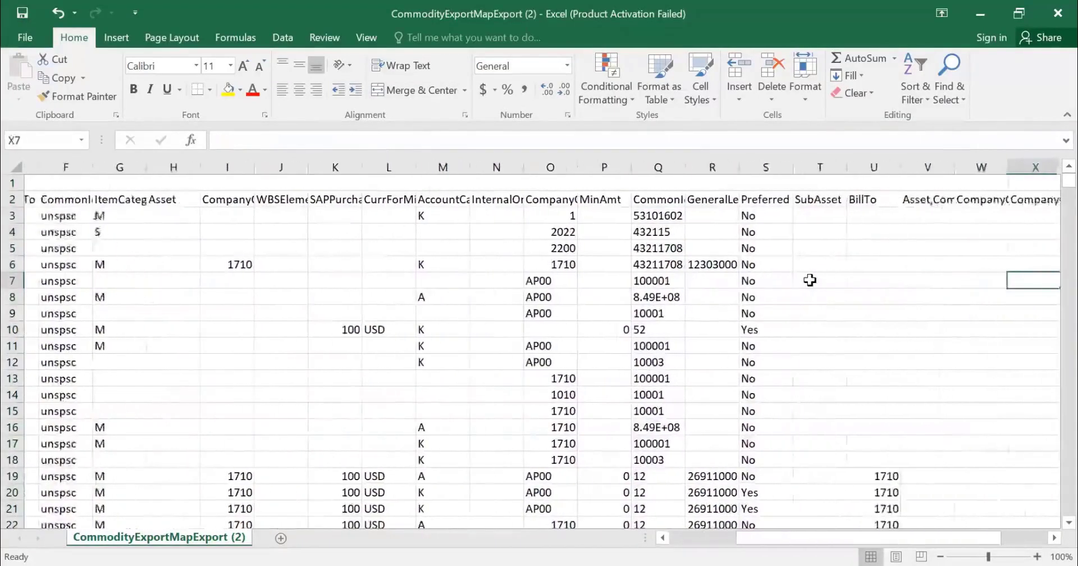
key(Right)
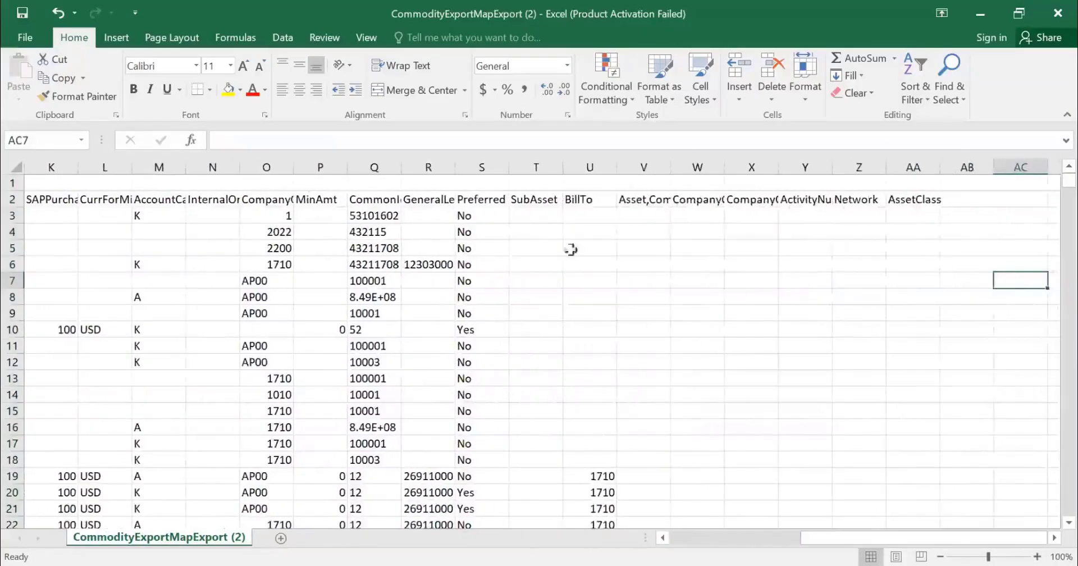
Step: Turn on filtering for the header row in row 2 and check the CommonId column's filter options
click(286, 203)
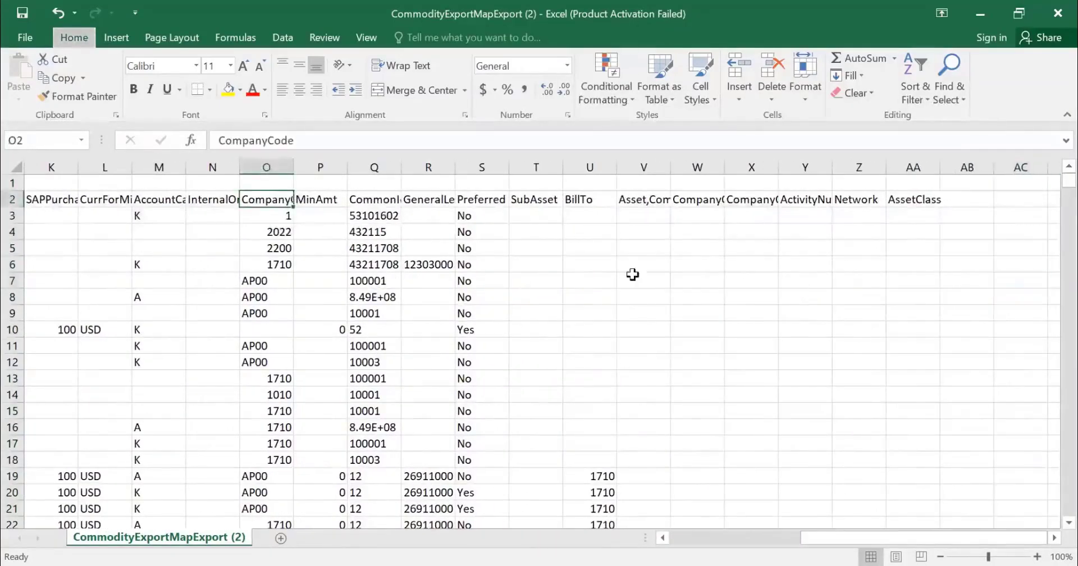
key(ctrl+shift+l)
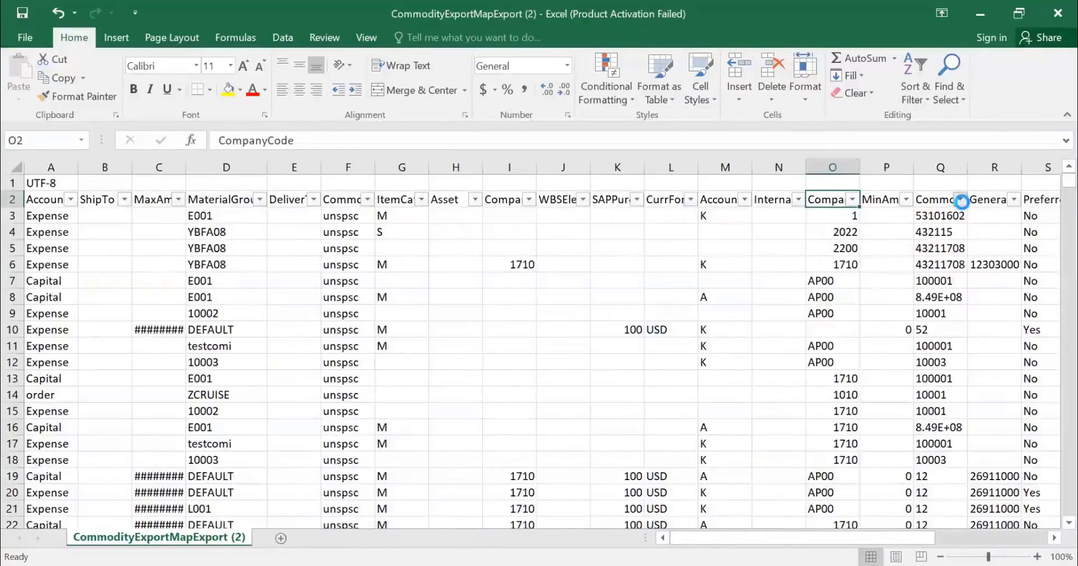
click(960, 200)
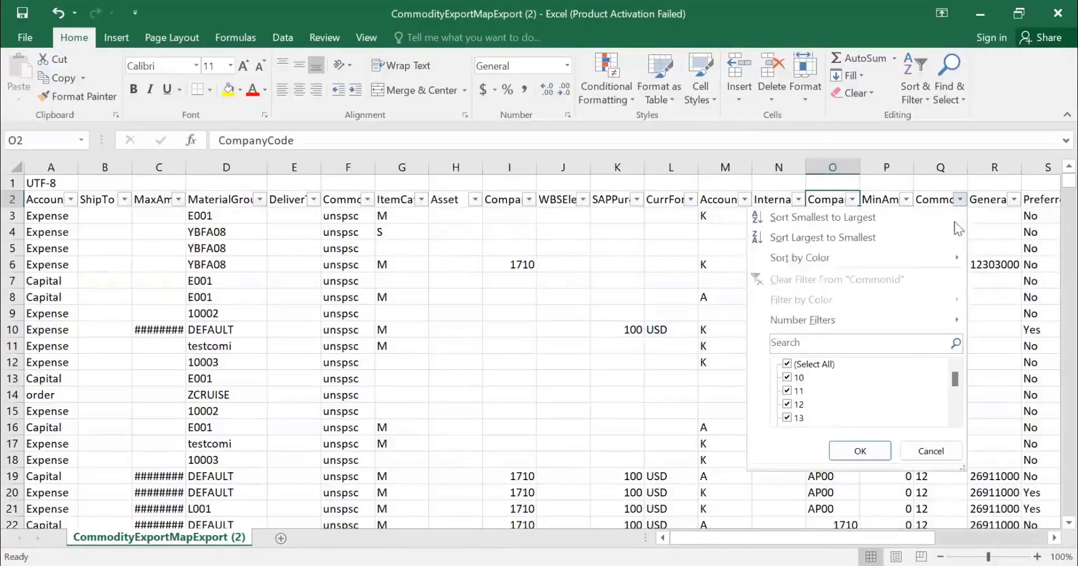
click(925, 451)
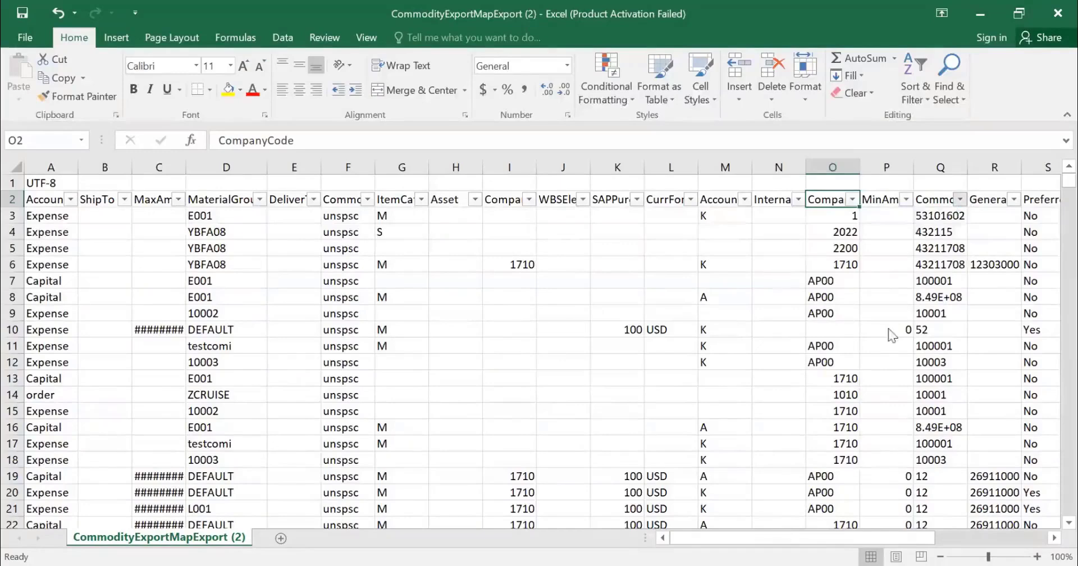
click(960, 200)
click(931, 451)
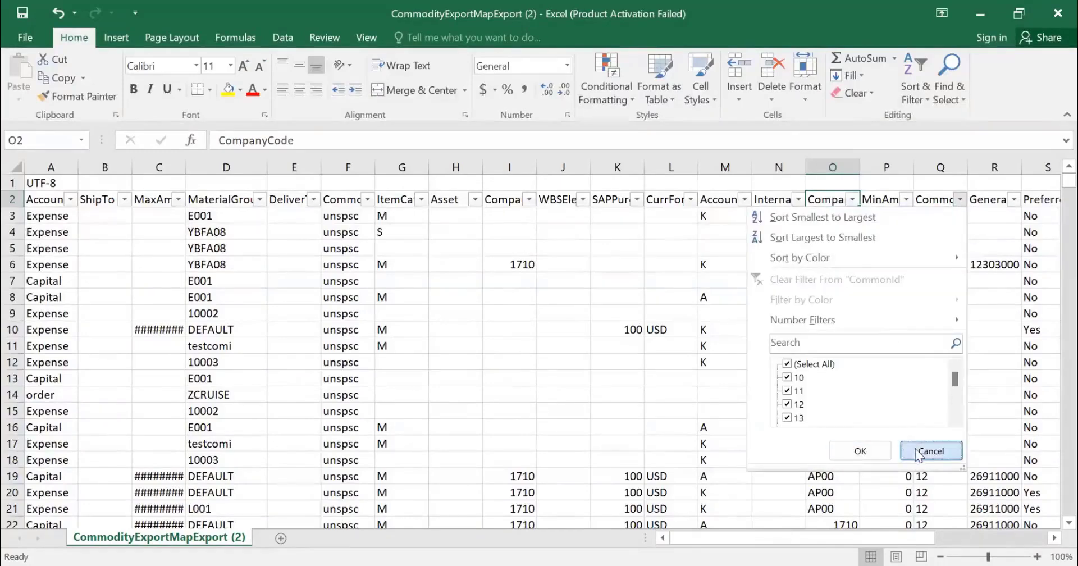
click(937, 346)
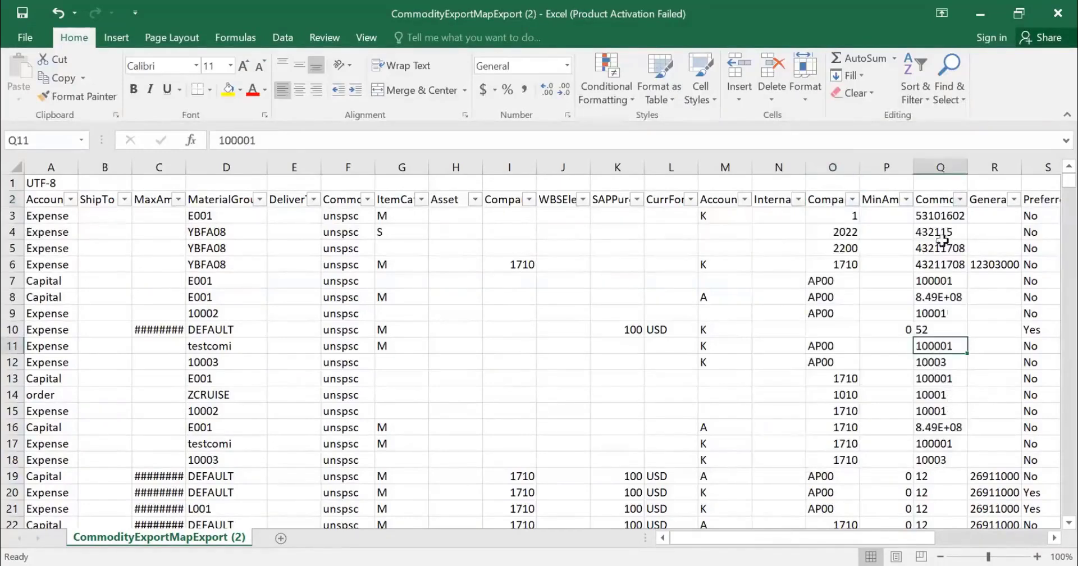
Step: Filter the CommonId column to show only the commodity code 10001
click(961, 200)
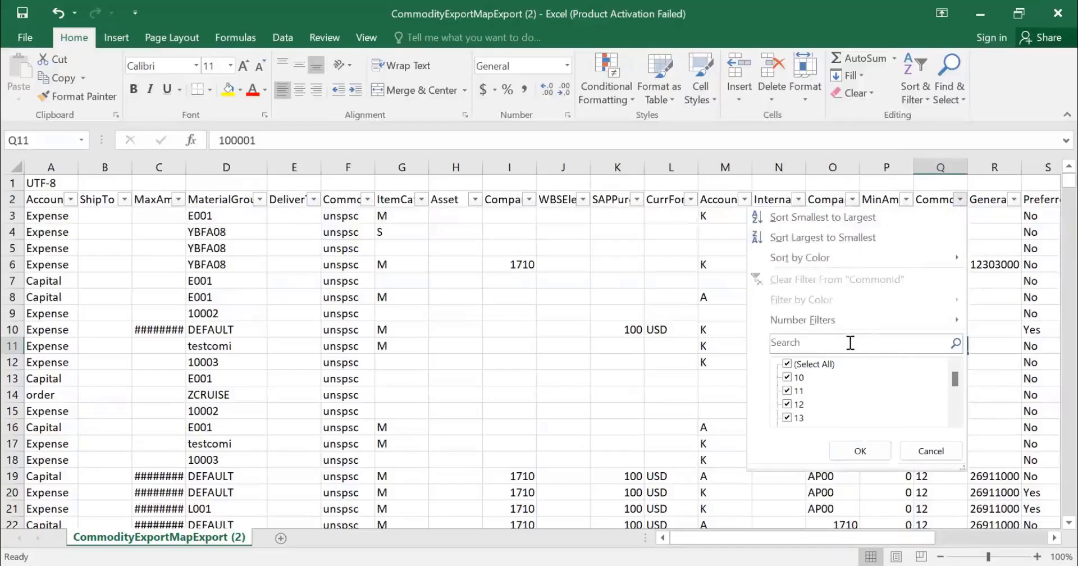
click(851, 344)
text(10001)
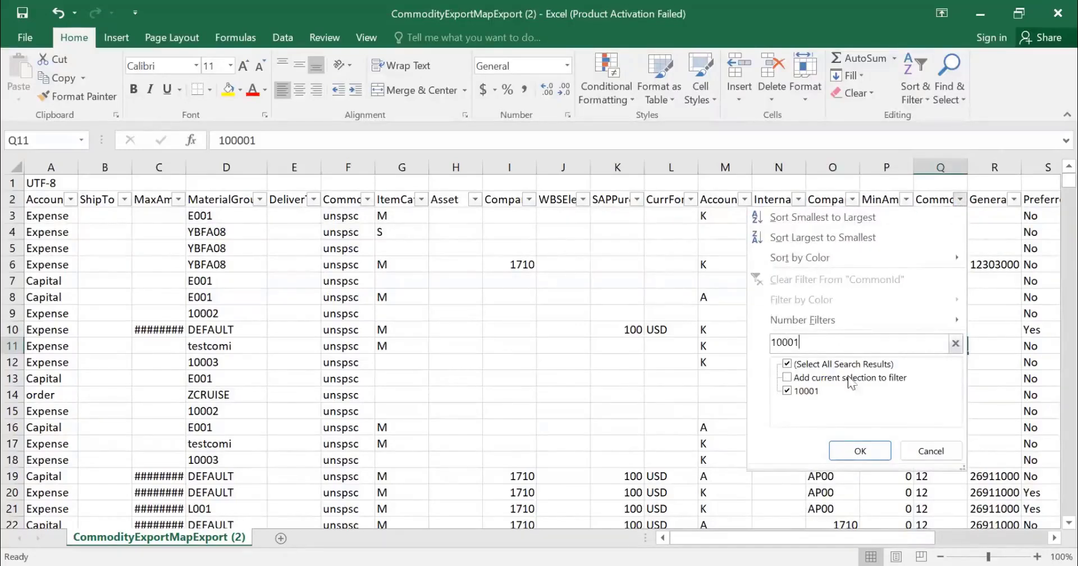
click(867, 450)
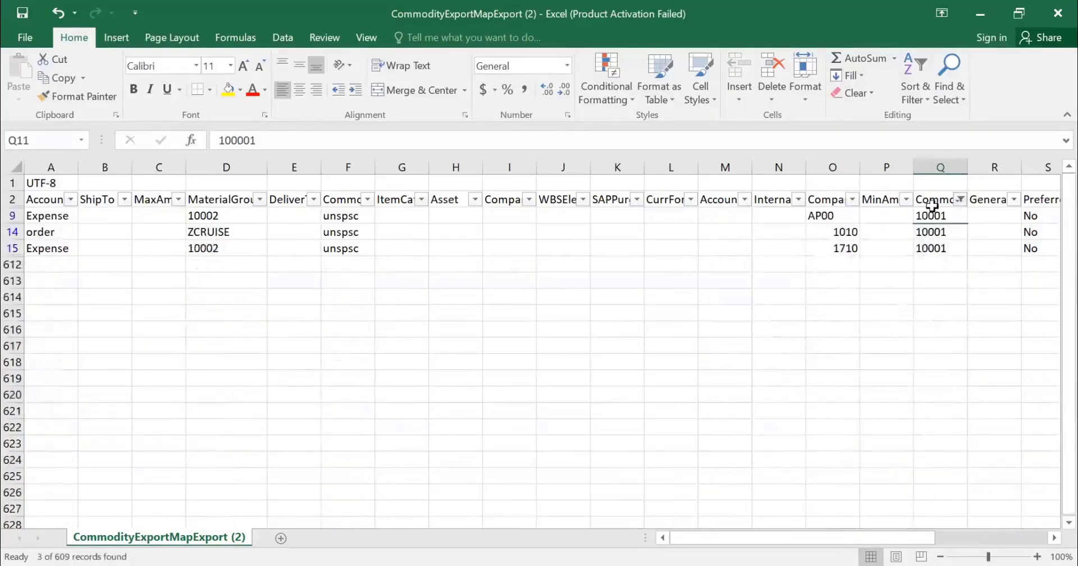
Step: Examine the rows filtered for CommonId 10001, comparing their MaterialGroup entries, the column A account entries and the column O company entries
click(939, 203)
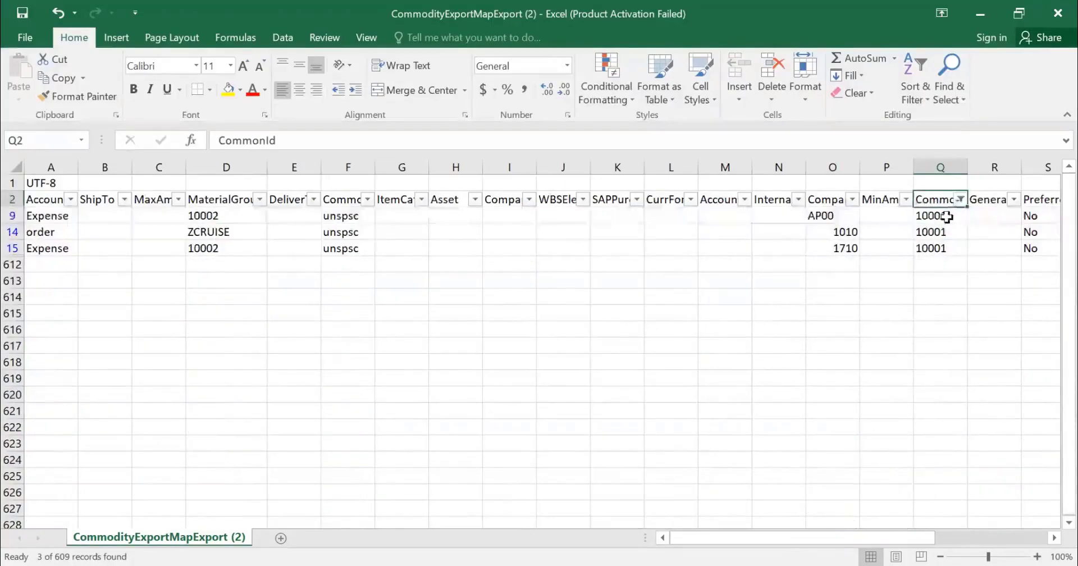
drag(949, 218, 955, 250)
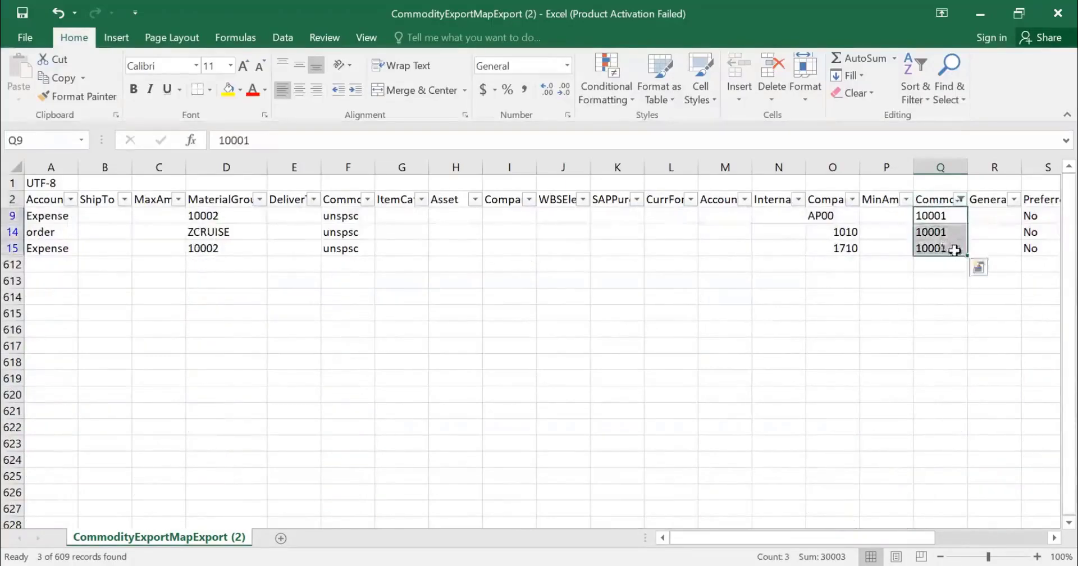
click(225, 219)
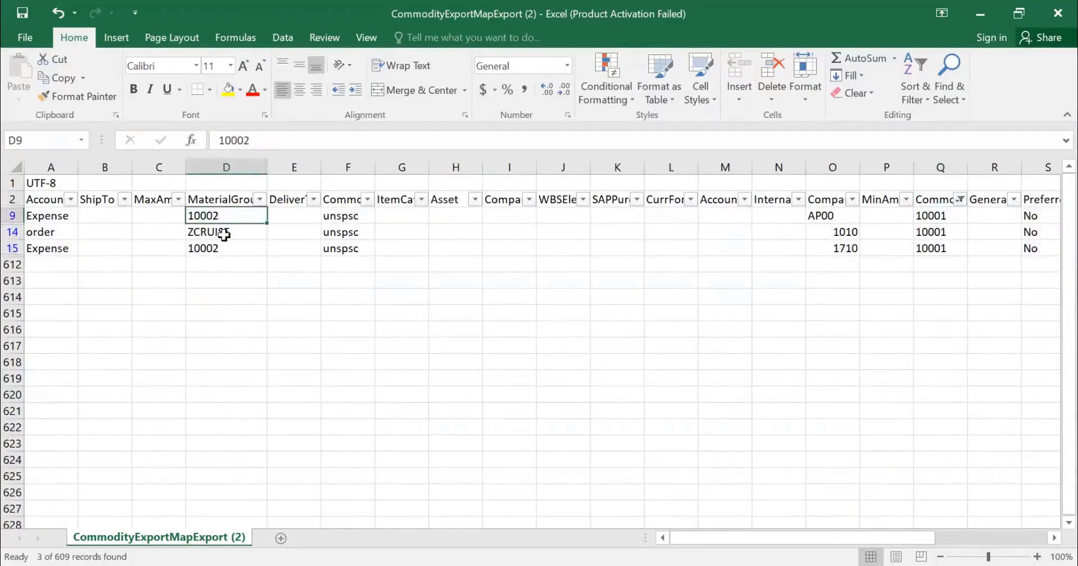
click(226, 233)
click(230, 251)
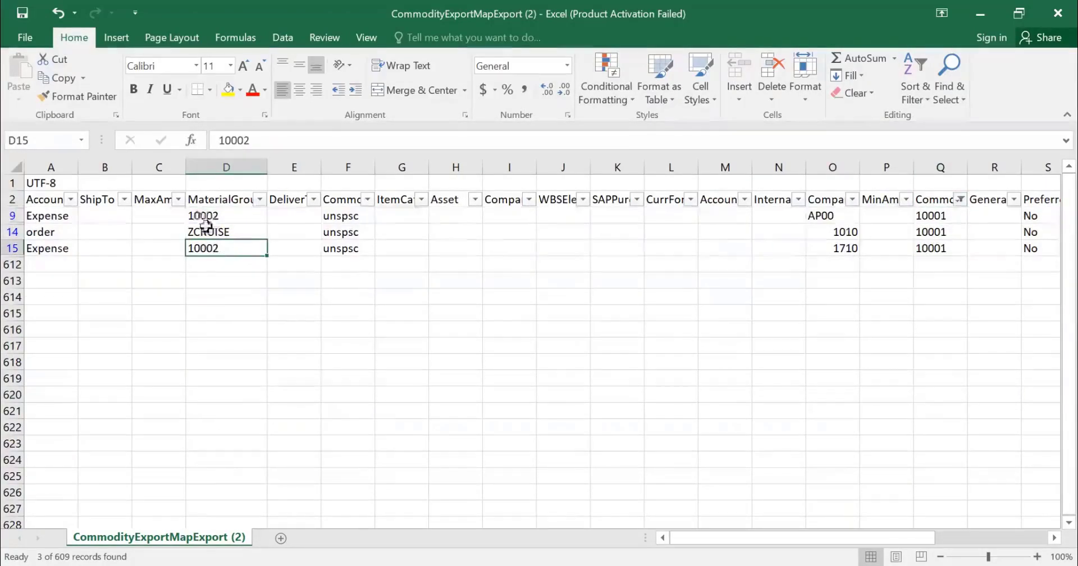
click(67, 216)
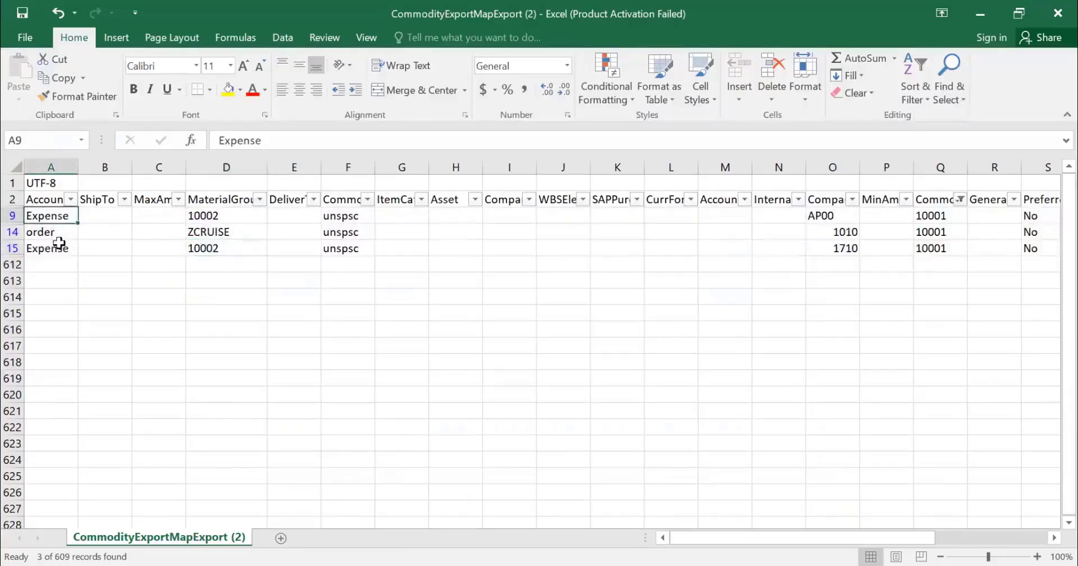
click(59, 235)
click(64, 249)
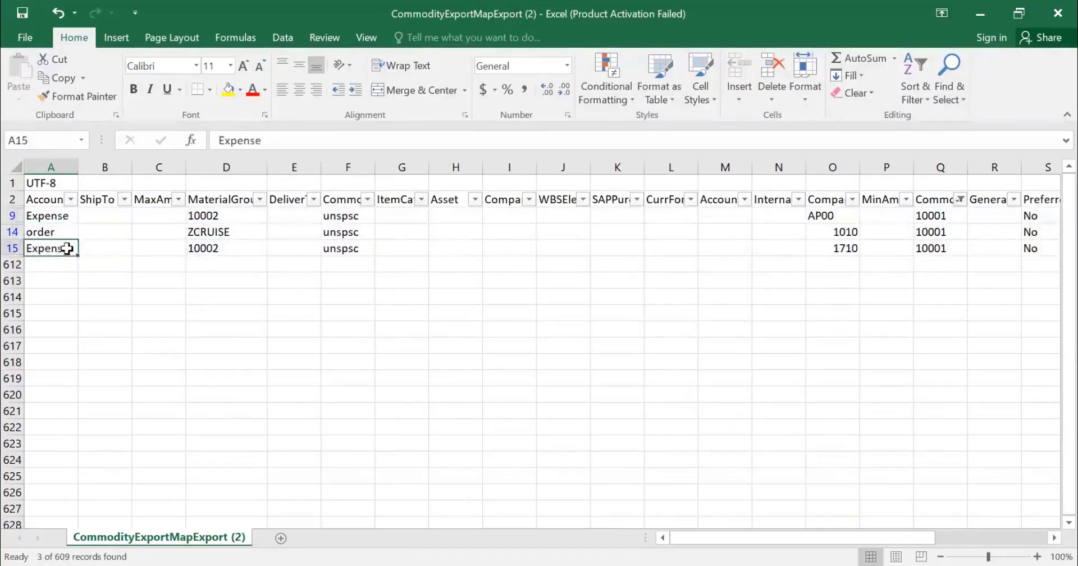
click(832, 217)
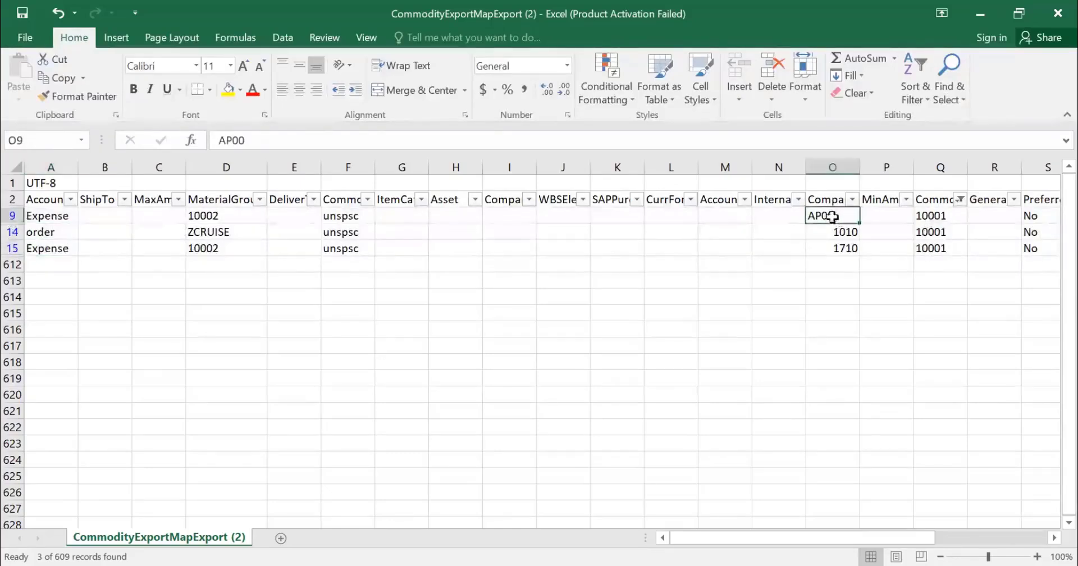
click(838, 233)
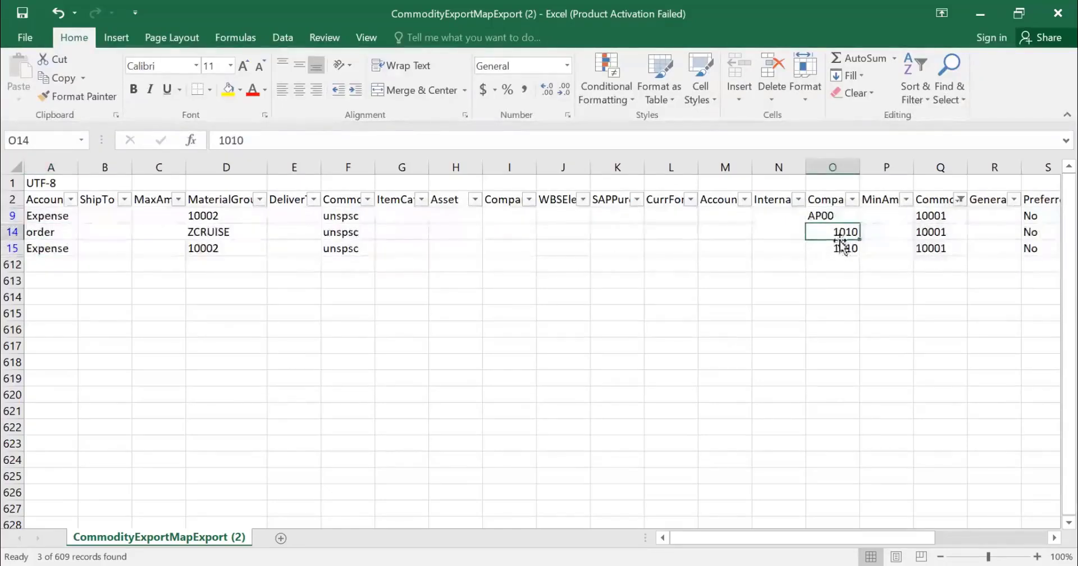
click(842, 248)
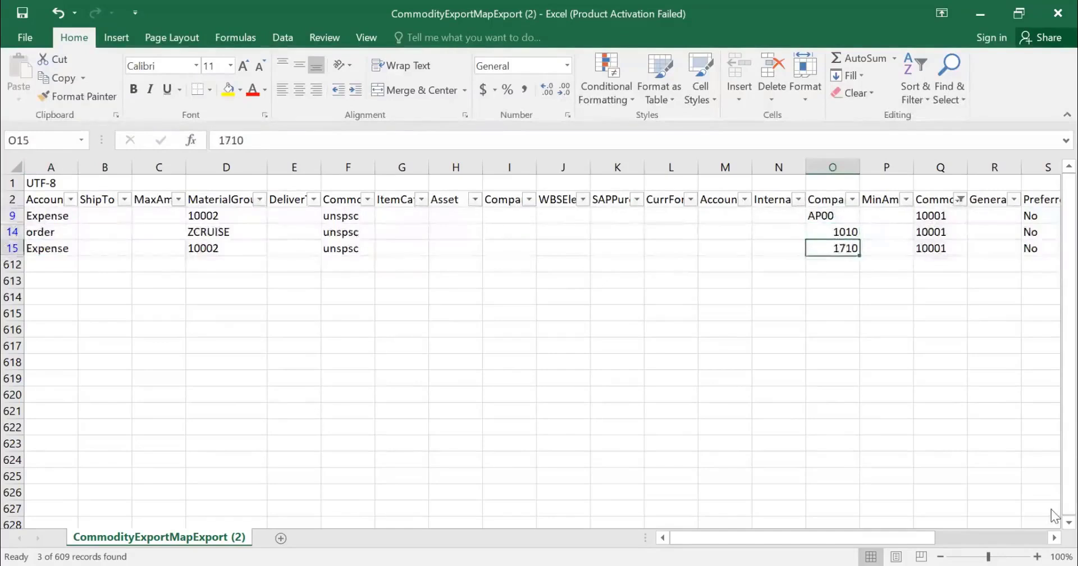
Step: Look across row 15 through all remaining columns up to AssetClass for other values mapped to code 10001
key(Left)
key(Left)
key(Left)
key(Left)
key(Left)
key(Left)
key(Left)
key(Left)
key(Left)
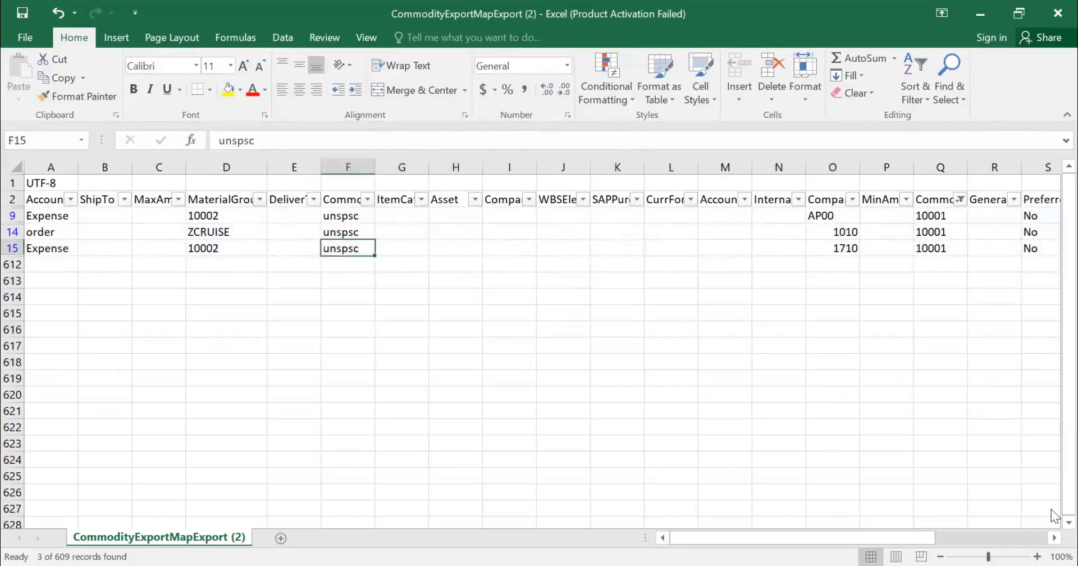
key(Left)
key(Left)
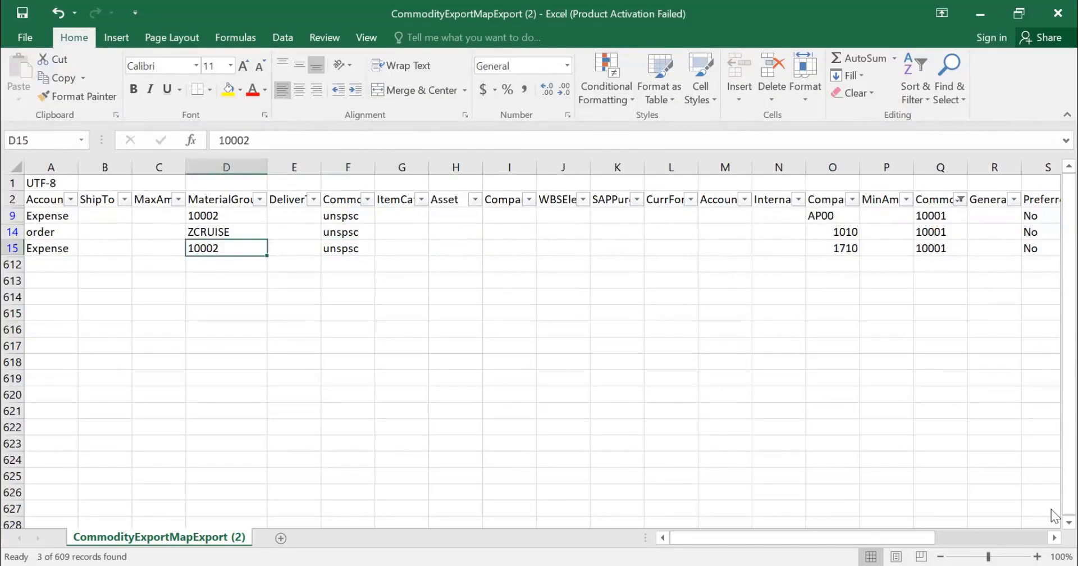
key(Right)
key(Right)
key(Right)
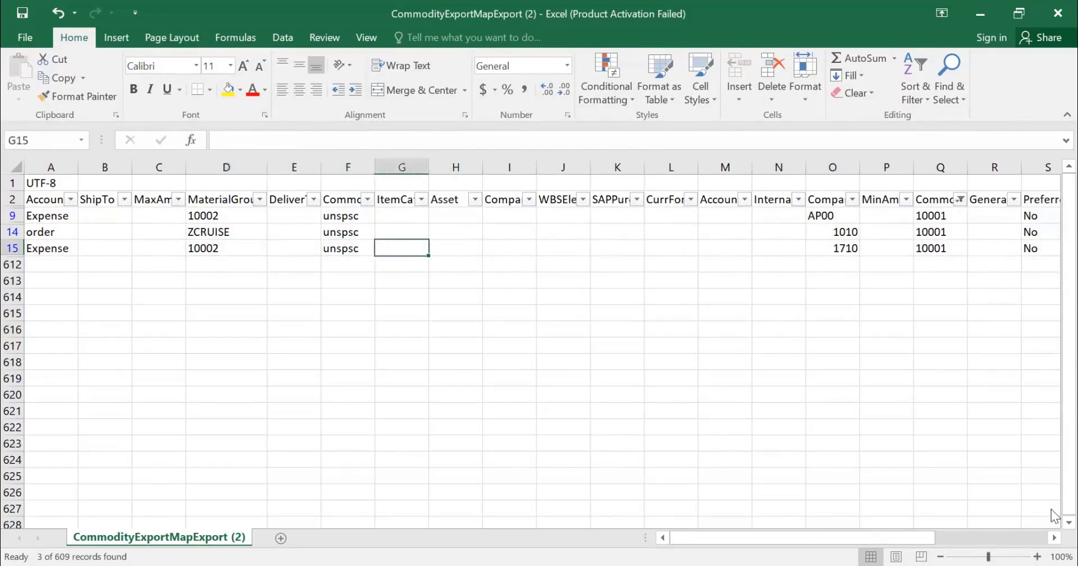
key(Right)
key(Right)
key(Right)
key(Right)
key(Right)
key(Right)
key(Right)
key(Right)
key(Right)
key(Right)
key(Right)
key(Right)
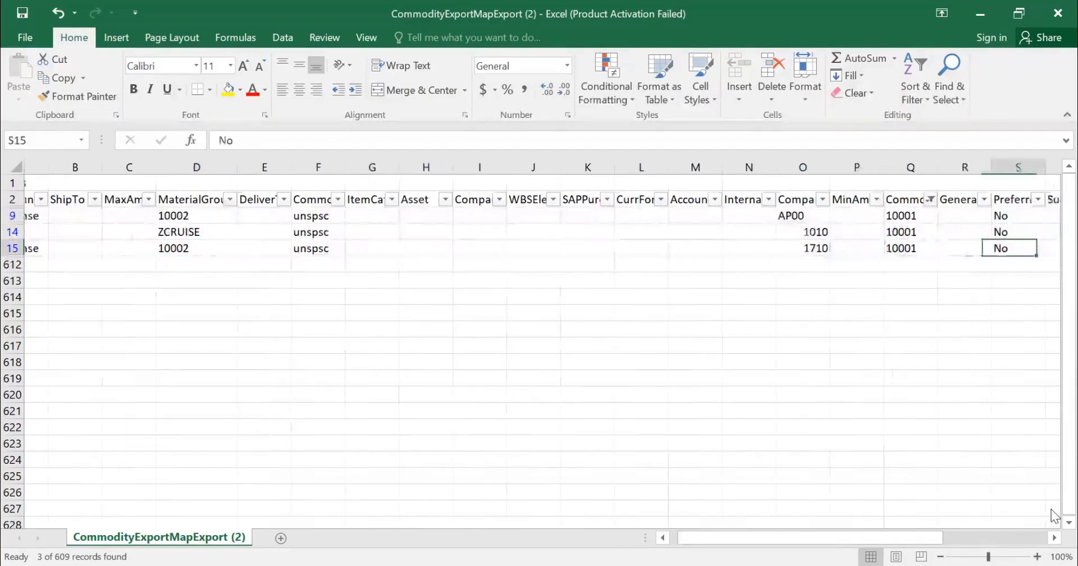
key(Right)
key(Right)
key(Left)
key(Left)
key(Right)
key(Right)
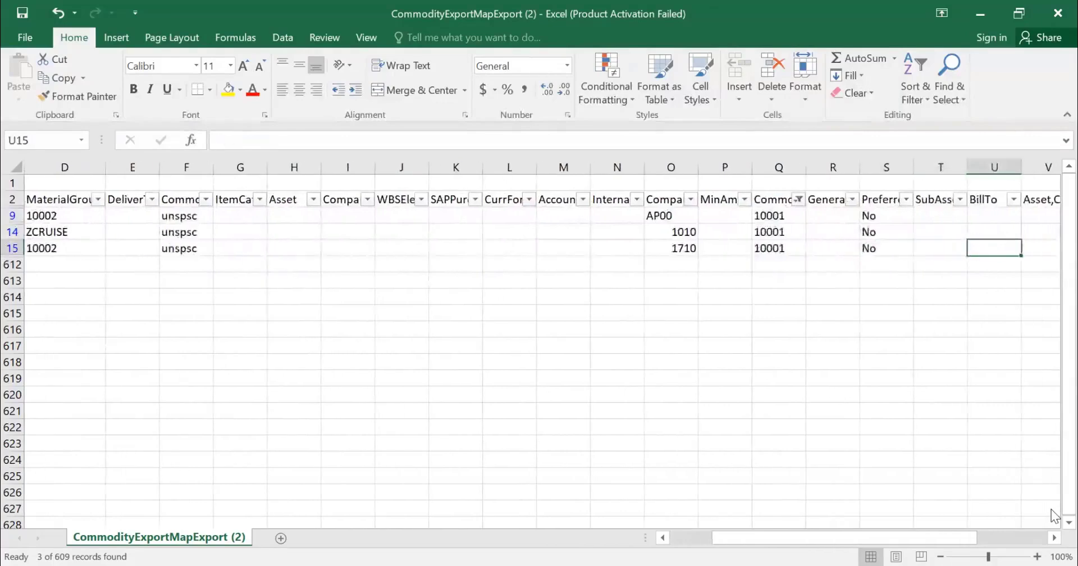
key(Right)
key(Right)
key(Right)
key(Right)
key(Right)
key(Right)
key(Right)
key(Right)
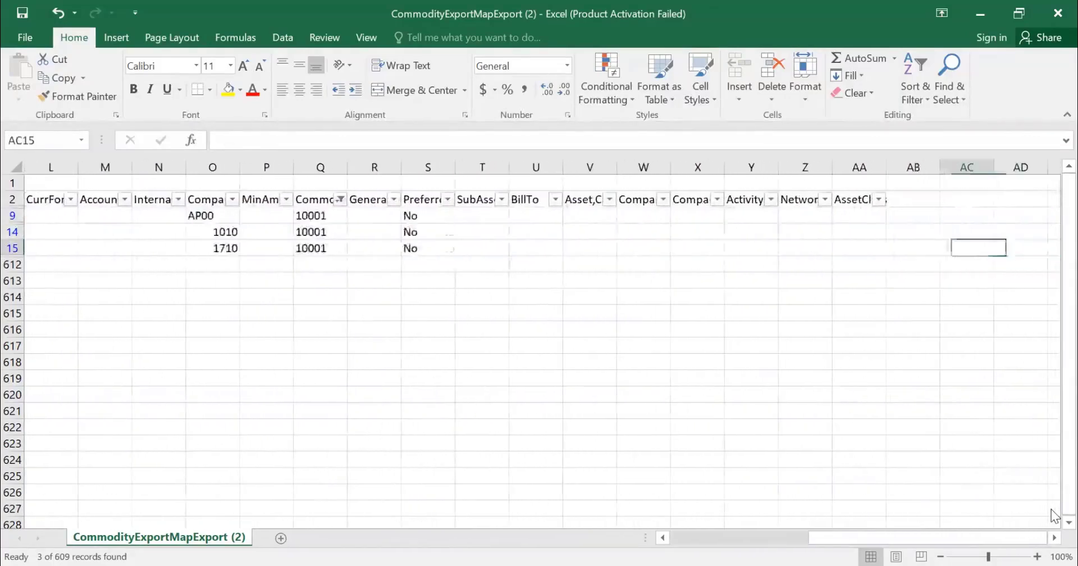
key(Left)
key(Left)
key(Left)
key(Left)
key(Left)
key(Left)
key(Left)
key(Left)
key(Left)
key(Left)
key(Left)
key(Left)
key(Left)
key(Left)
key(Left)
key(Left)
key(Left)
key(Left)
key(Left)
key(Left)
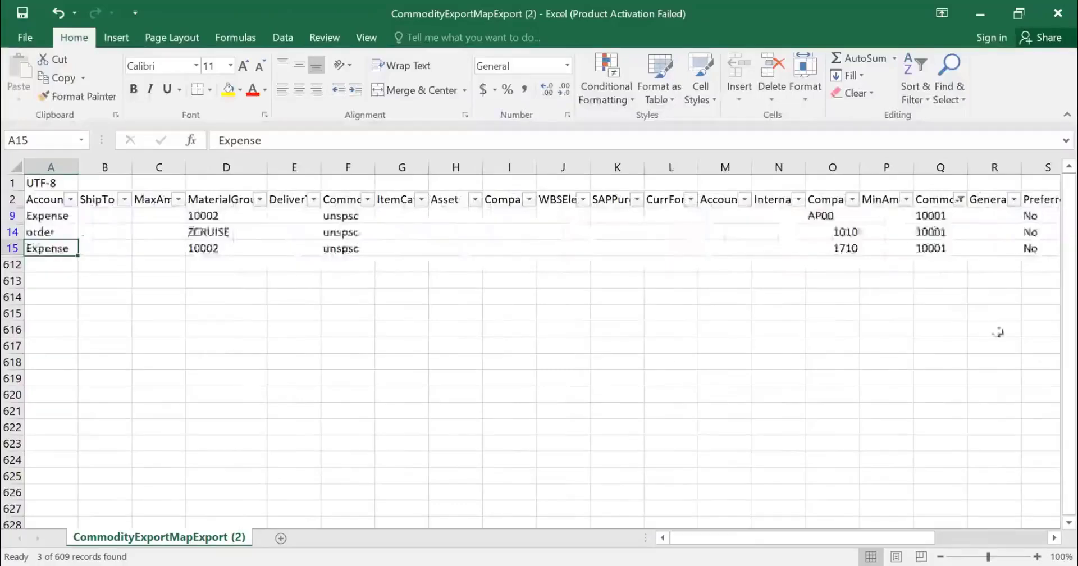
Step: Reset the CommonId column's filter to include all commodity codes
click(962, 200)
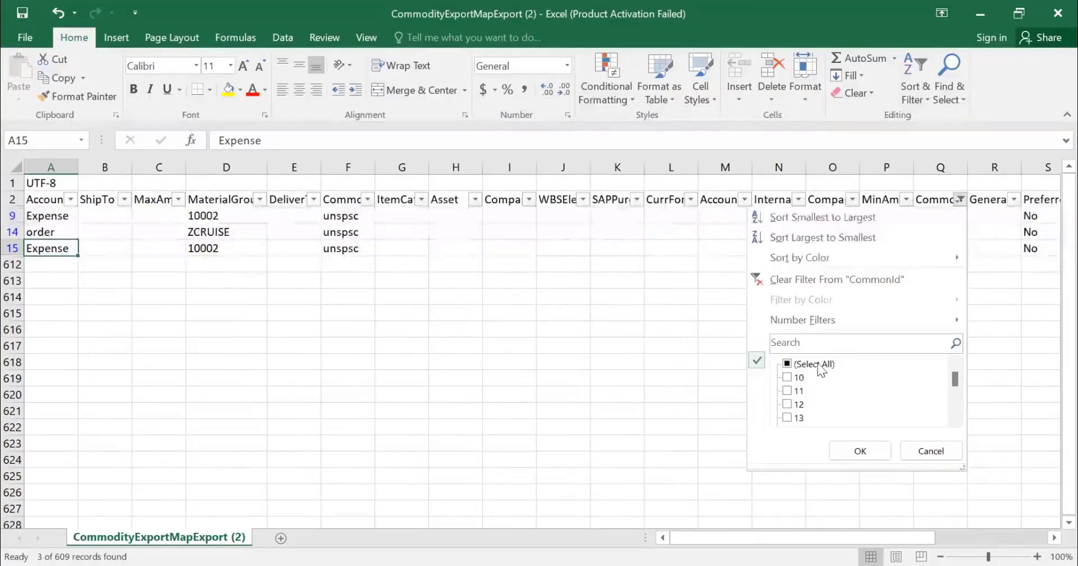
click(814, 365)
key(Return)
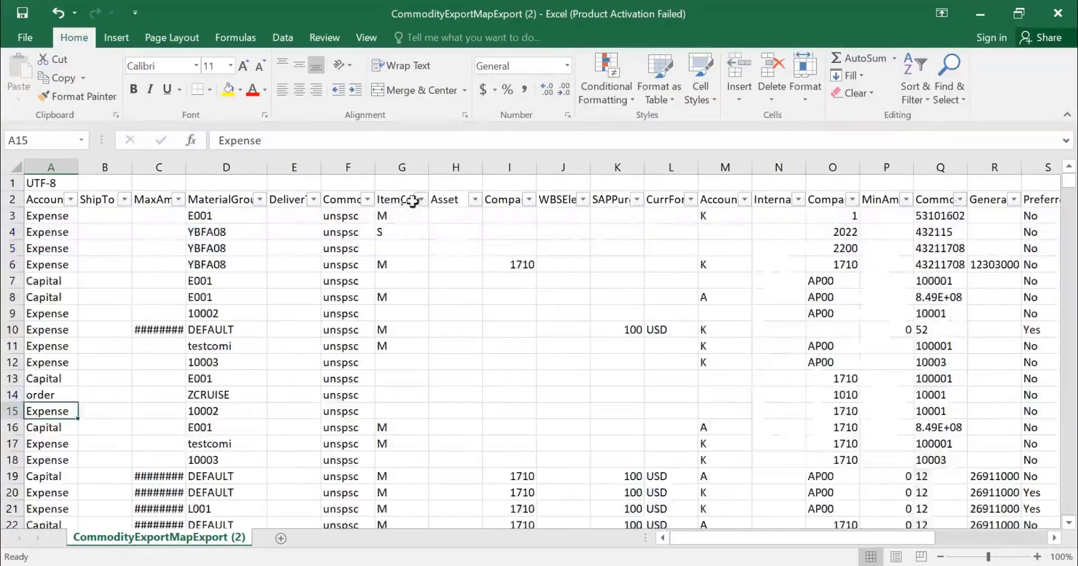
Step: Filter the ItemCategory column to show only D, M and S, leaving out the blanks
click(422, 199)
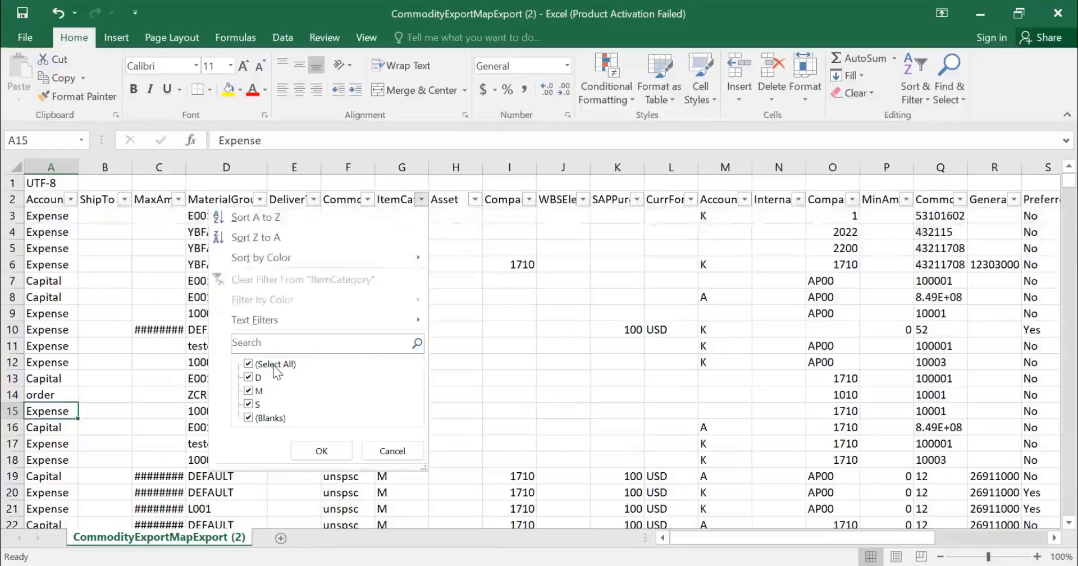
click(250, 365)
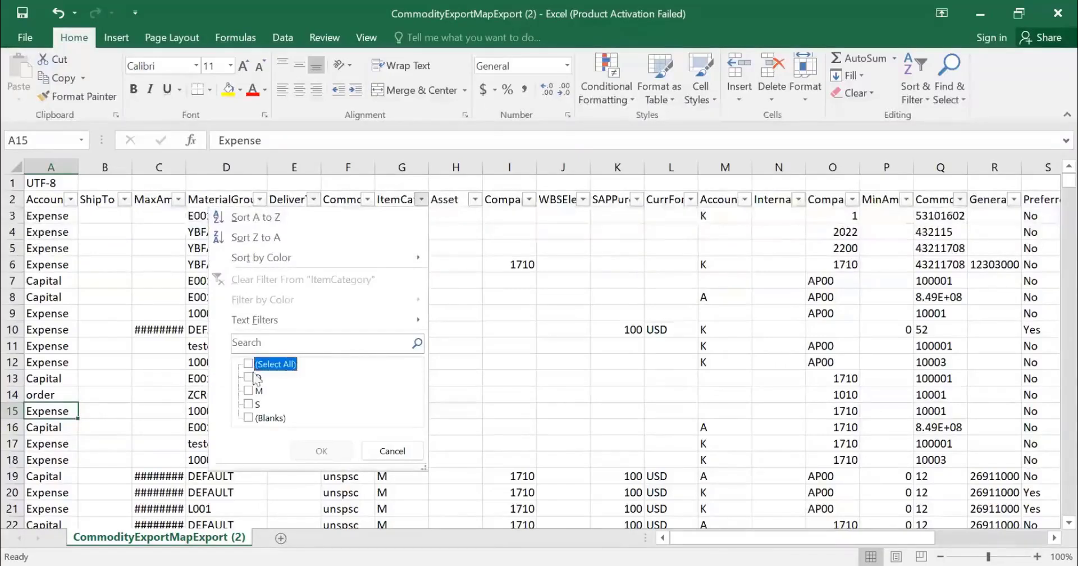
click(249, 378)
click(248, 391)
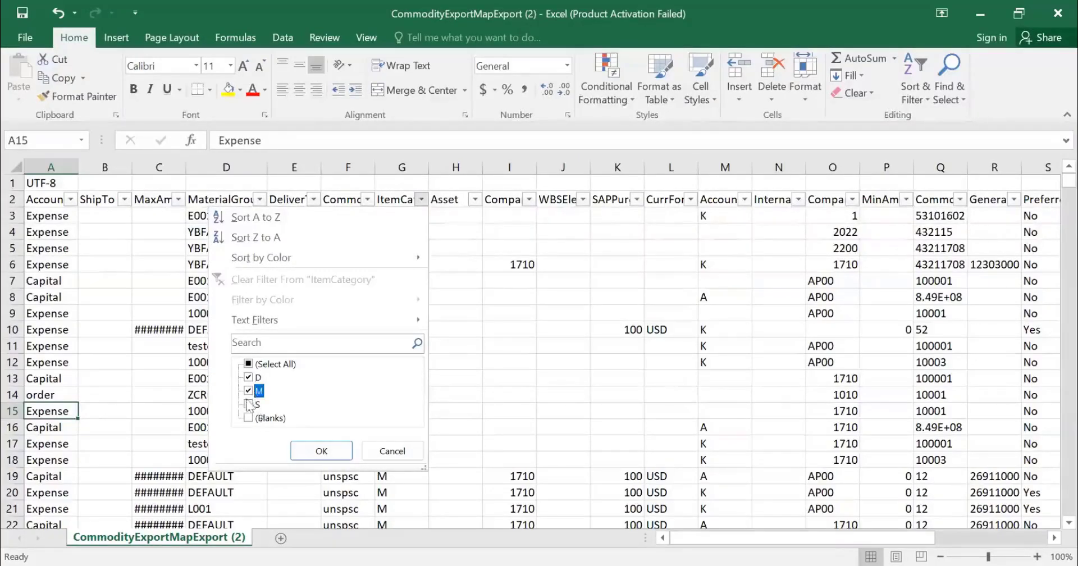
click(248, 390)
click(248, 404)
click(249, 390)
click(319, 451)
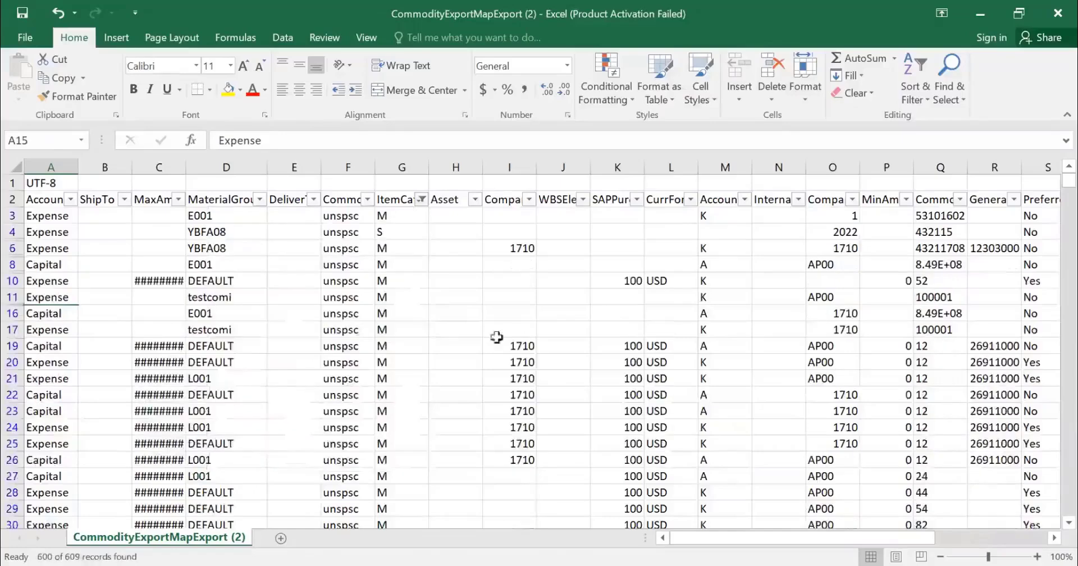
Step: Examine the ItemCategory entries and compare row 11's CommonId, MaterialGroup and ItemCategory values
scroll(401, 258, down, 4)
scroll(402, 260, up, 4)
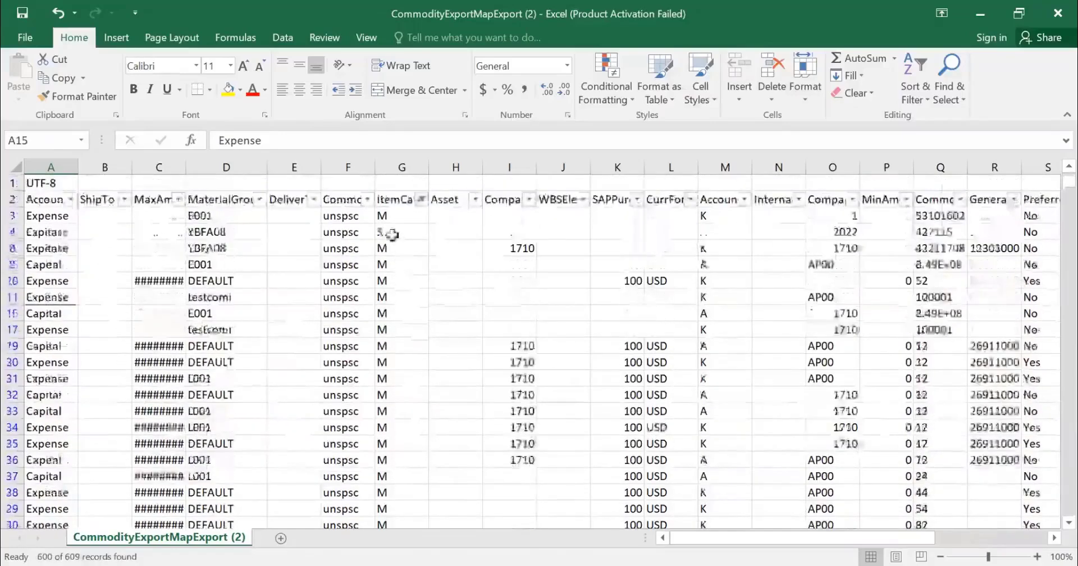
click(394, 236)
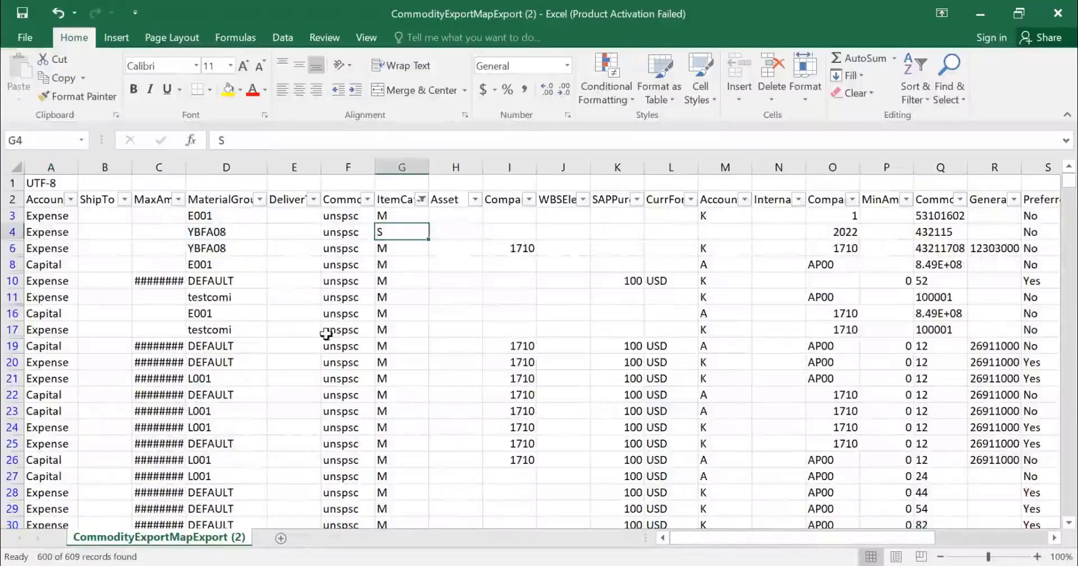
drag(390, 251, 396, 341)
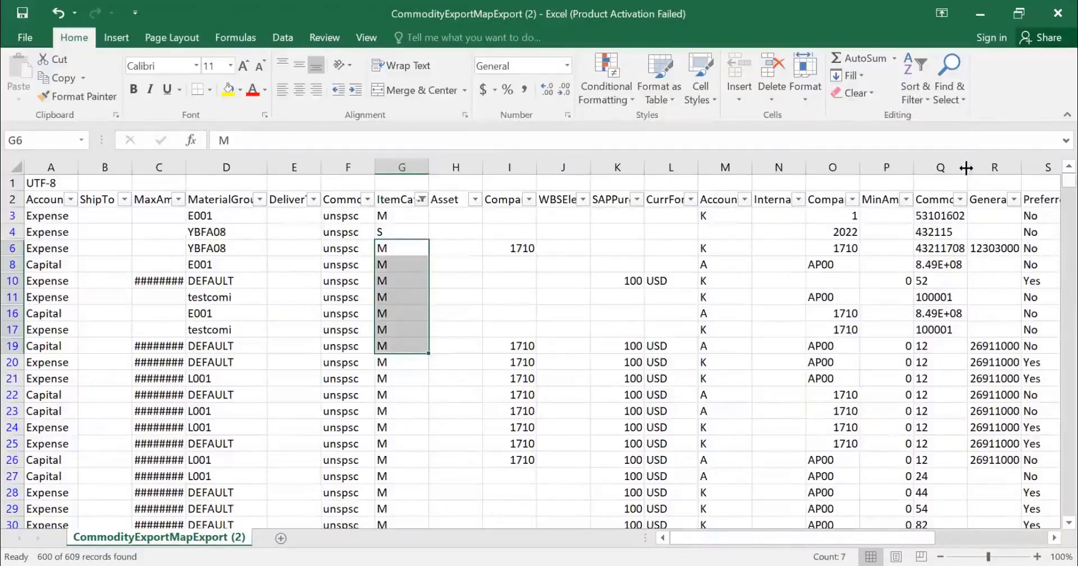
click(942, 299)
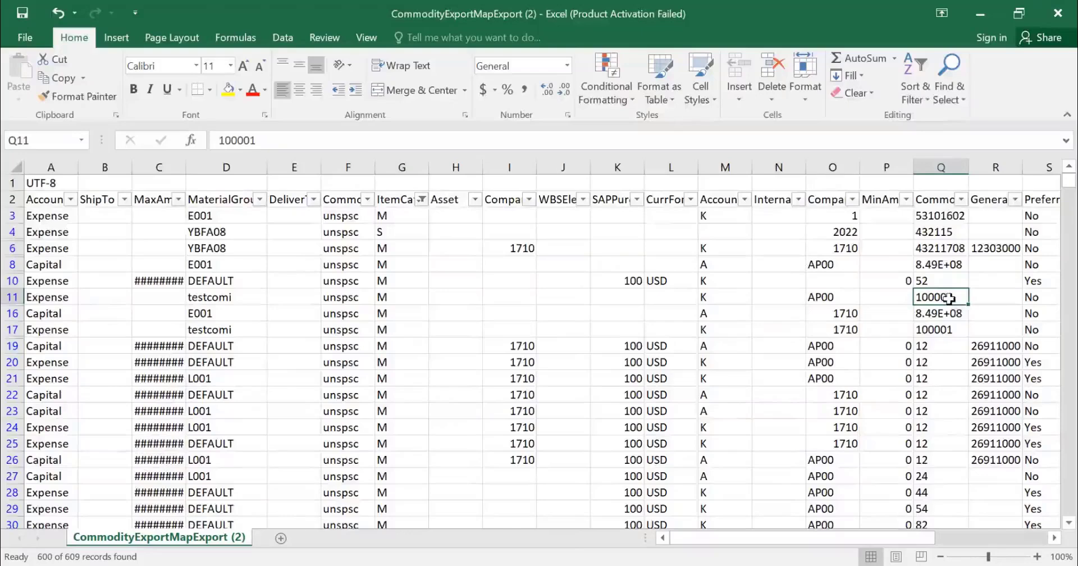
click(220, 296)
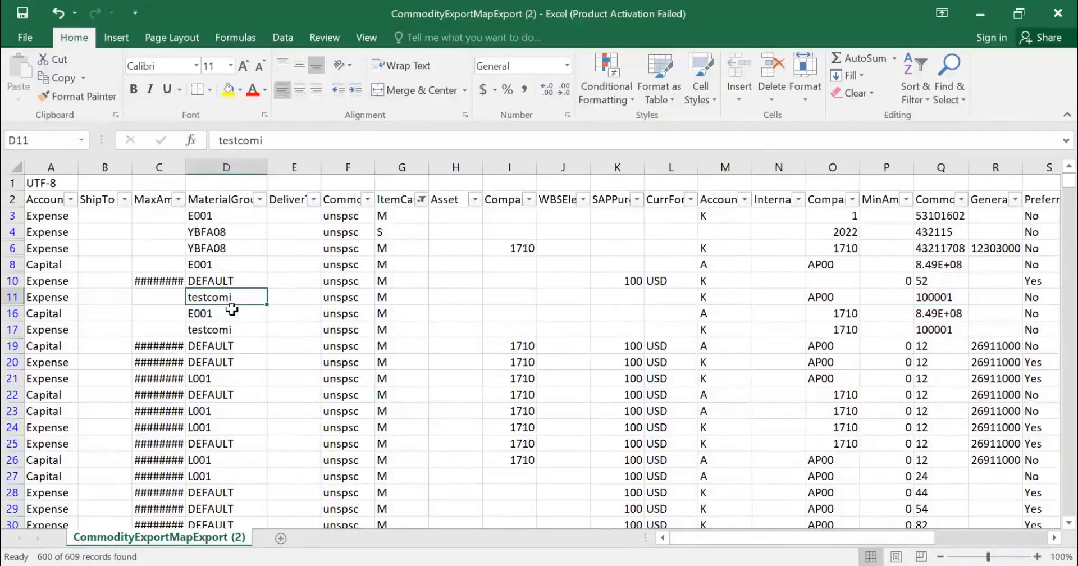
click(398, 299)
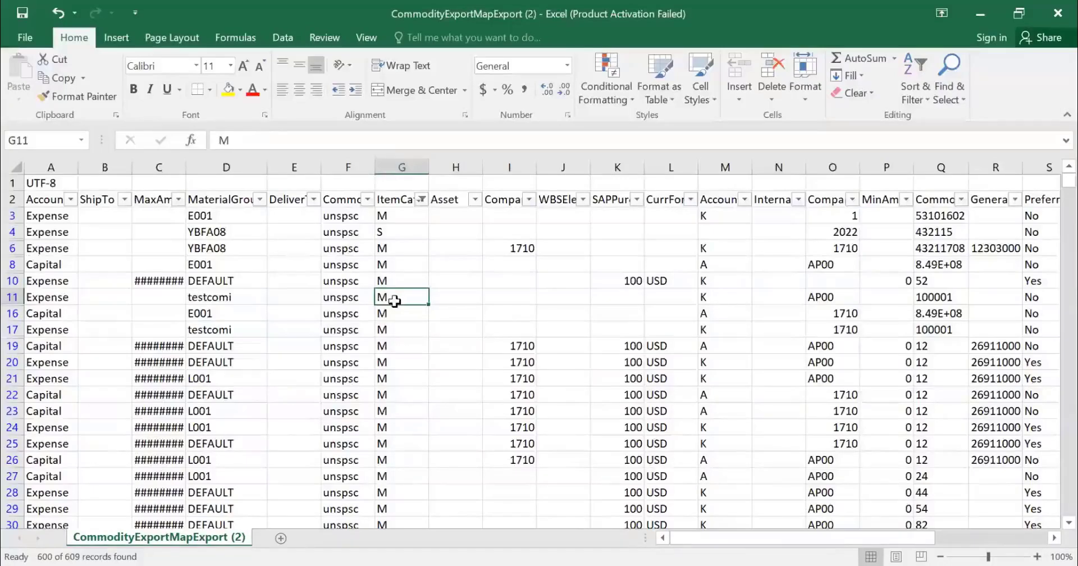
Step: Filter the CommonId column to the code copied from Q11, 100001, and select the matching rows' ItemCategory cells
click(935, 298)
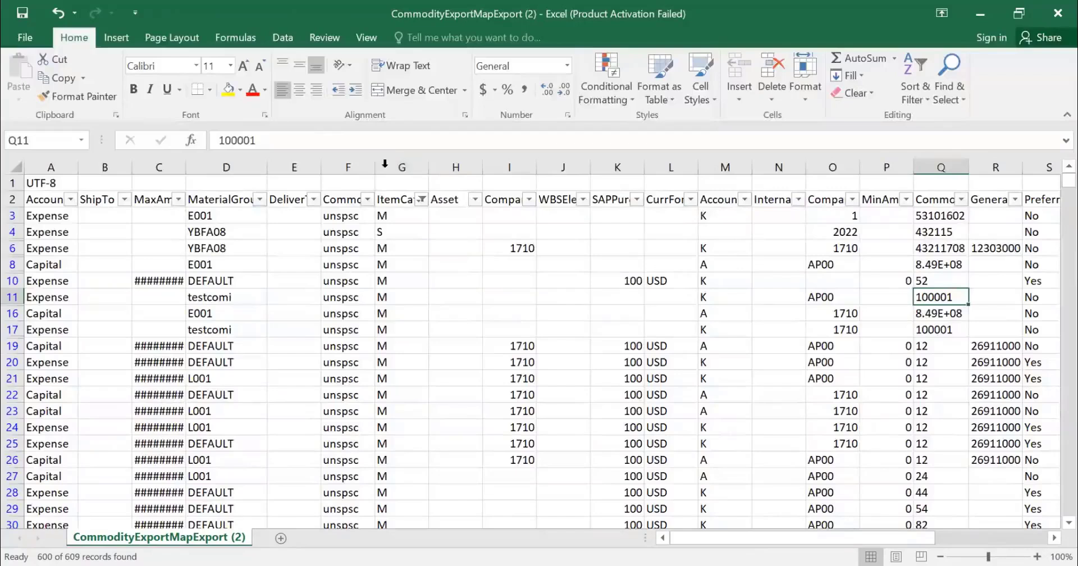
drag(363, 149, 107, 155)
drag(389, 142, 121, 157)
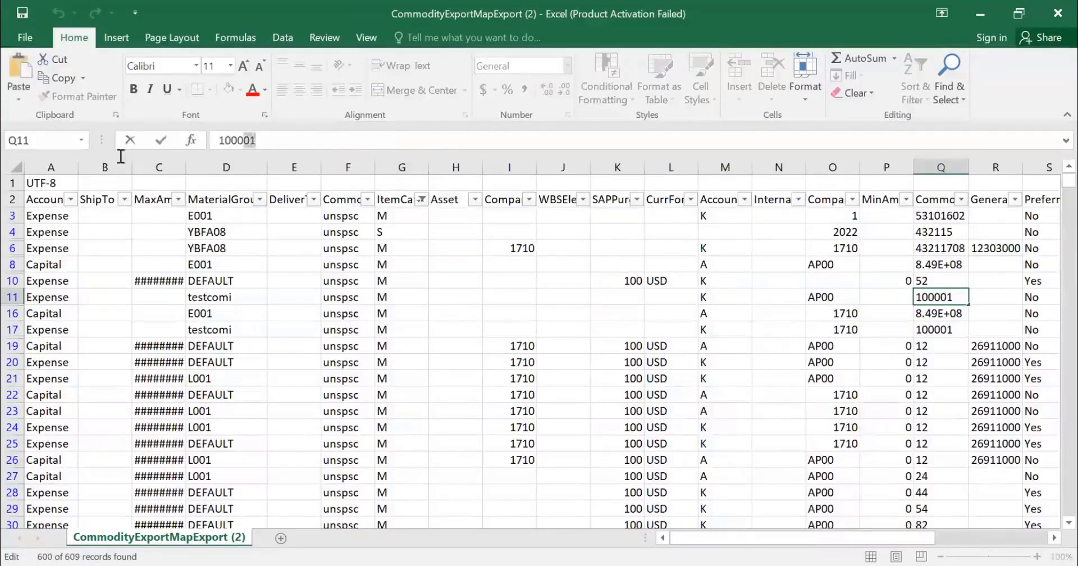
drag(348, 145, 94, 151)
key(shift+Home)
key(ctrl+c)
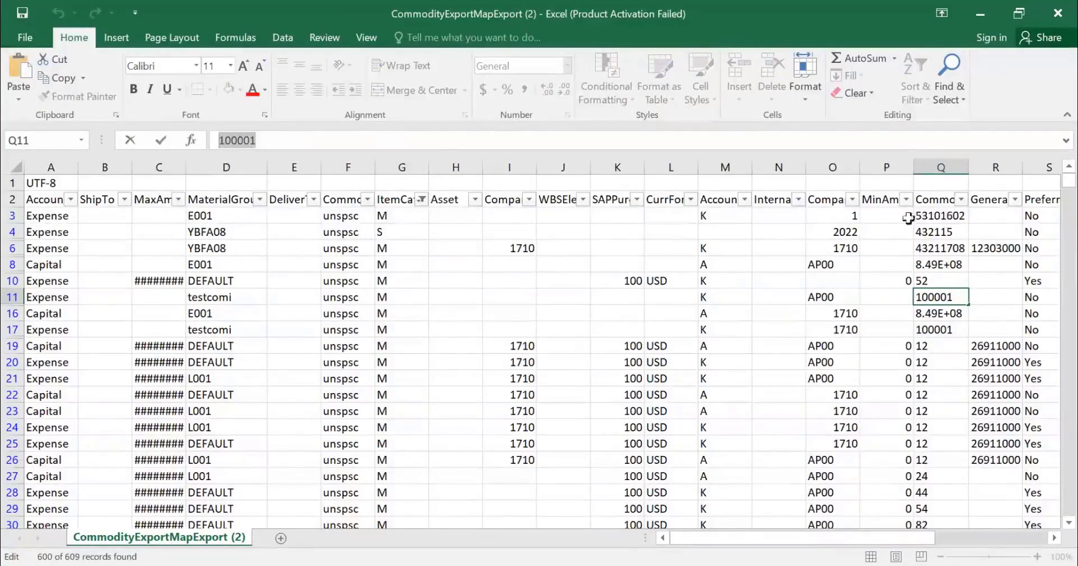
click(959, 199)
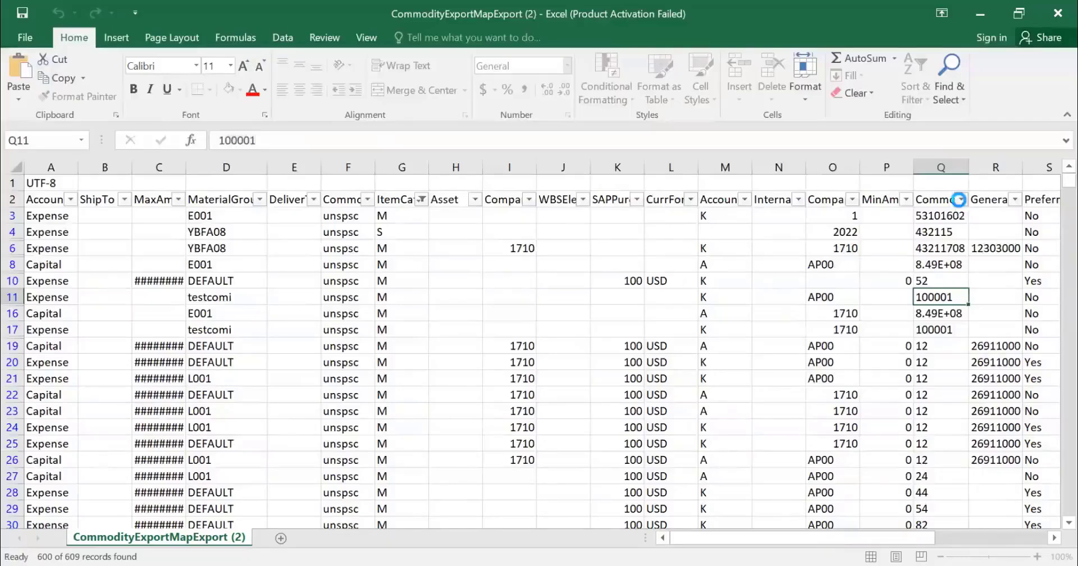
key(ctrl+v)
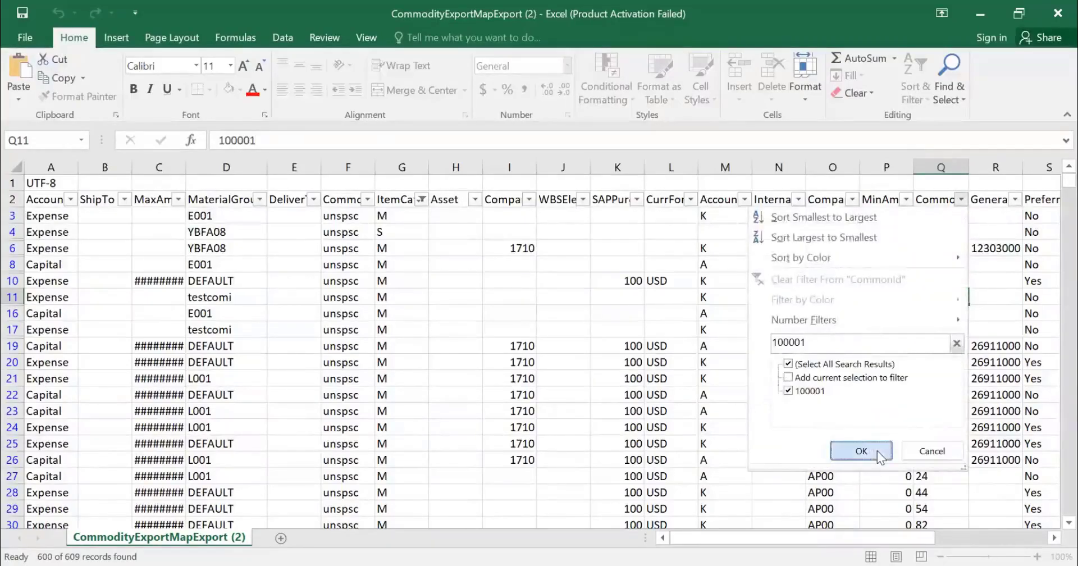
click(861, 452)
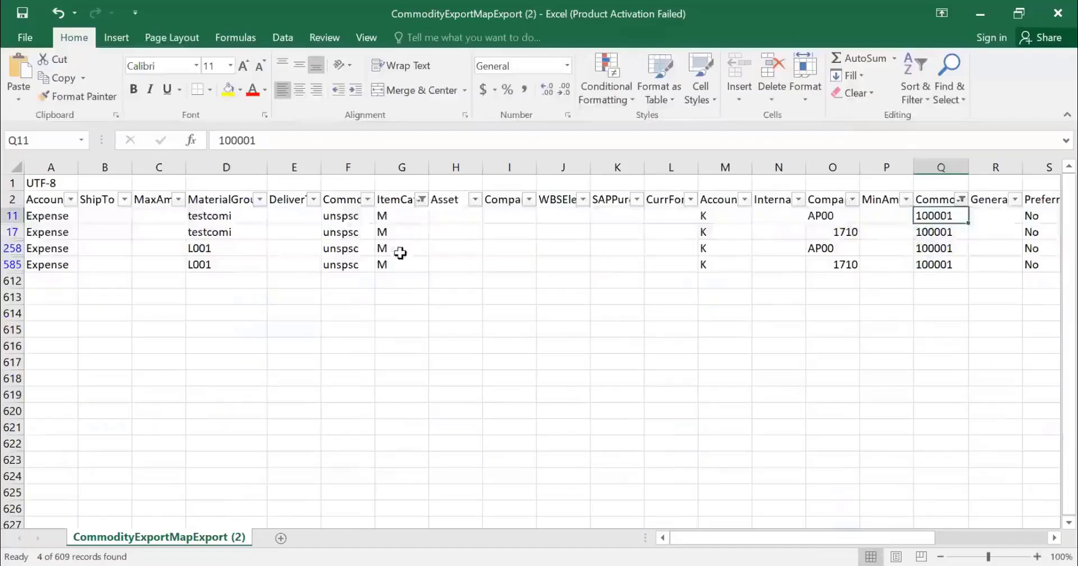
drag(393, 212, 401, 261)
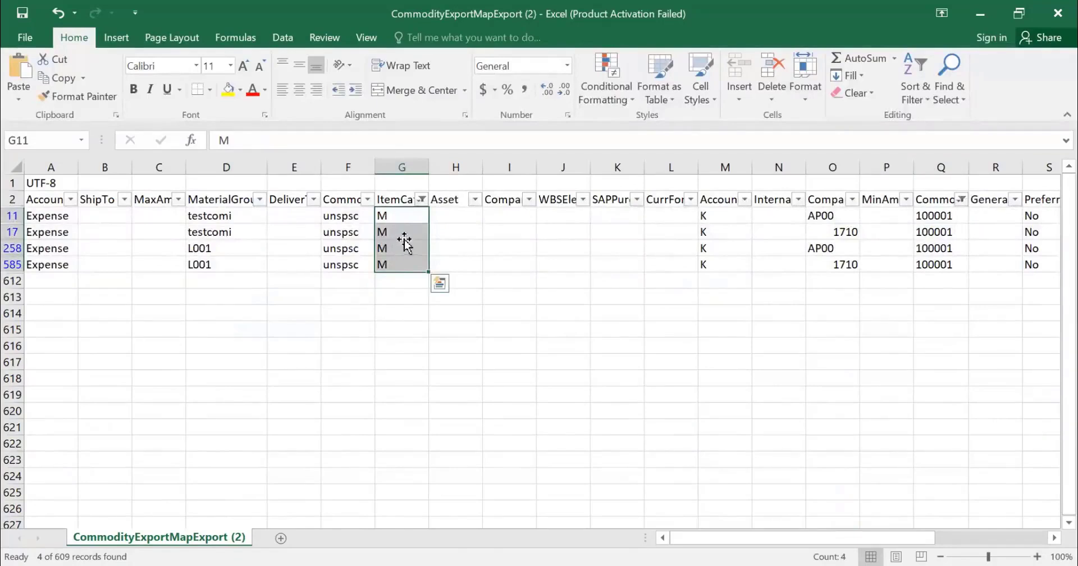
Step: Examine row 258's entries across the sheet, from the Expense column through ItemCategory to the account category in column M
click(405, 244)
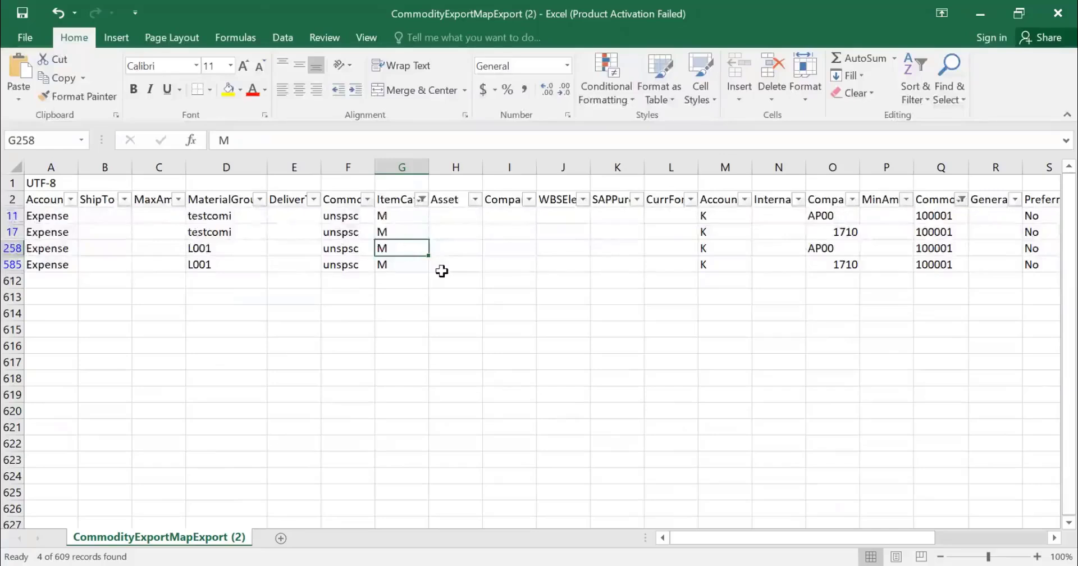
key(Left)
key(Left)
key(Left)
key(Left)
key(Left)
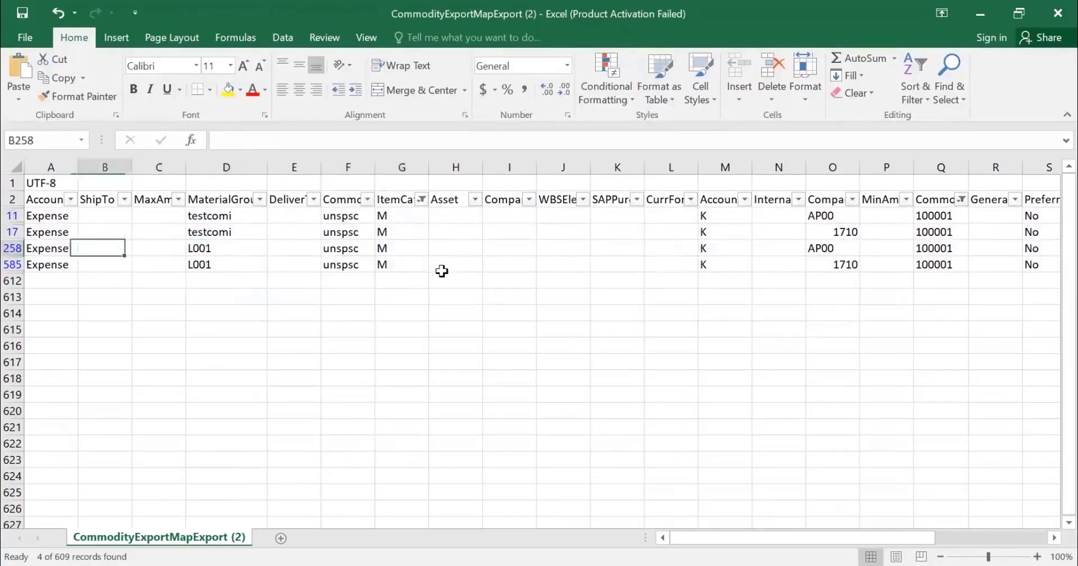
key(Right)
key(Right)
key(Right)
key(Right)
key(Right)
key(Right)
key(Right)
key(Right)
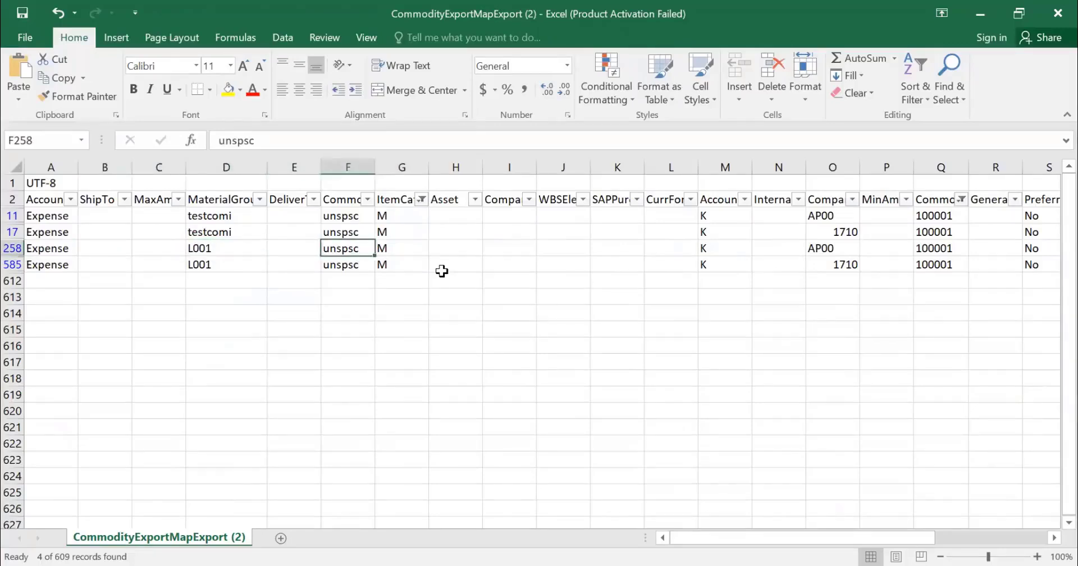
Step: Compare the column M account categories of the rows filtered to commodity code 100001, leaving that column's filter as it is
key(Right)
key(Right)
key(Right)
key(Right)
key(Left)
key(Left)
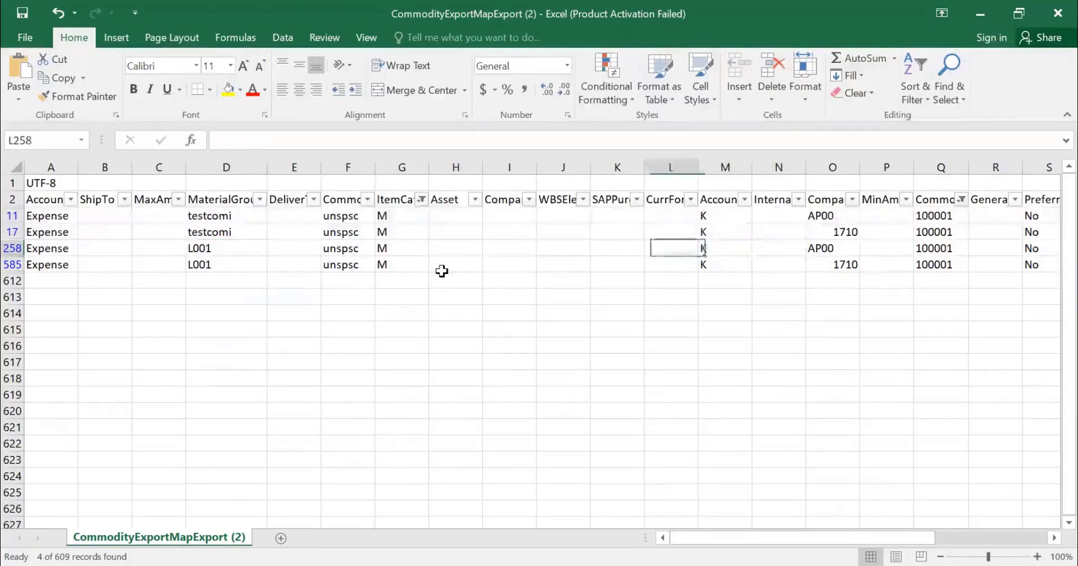
key(Up)
key(Up)
key(Right)
key(Down)
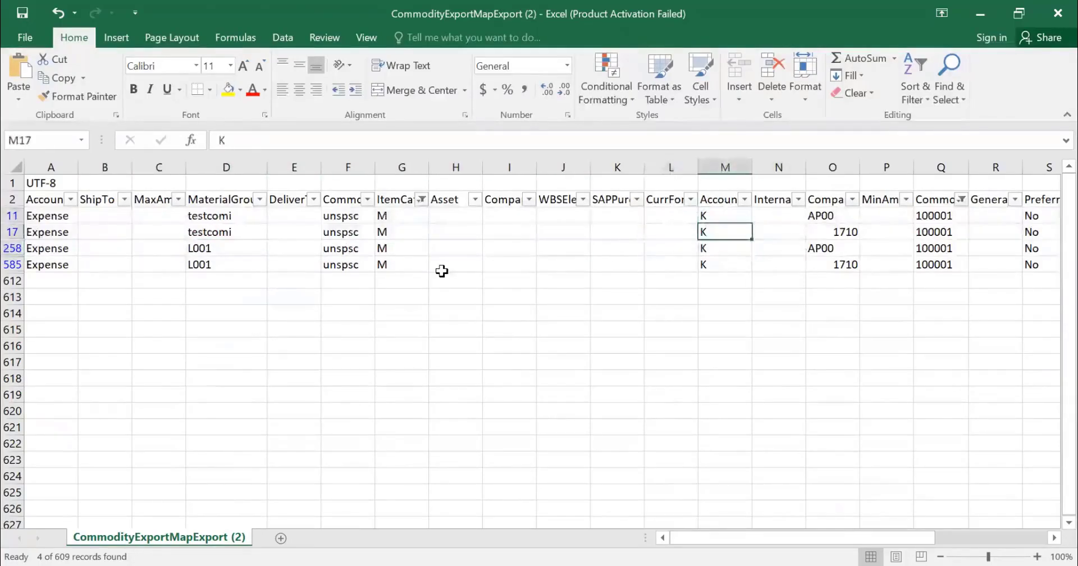
key(Down)
key(Down)
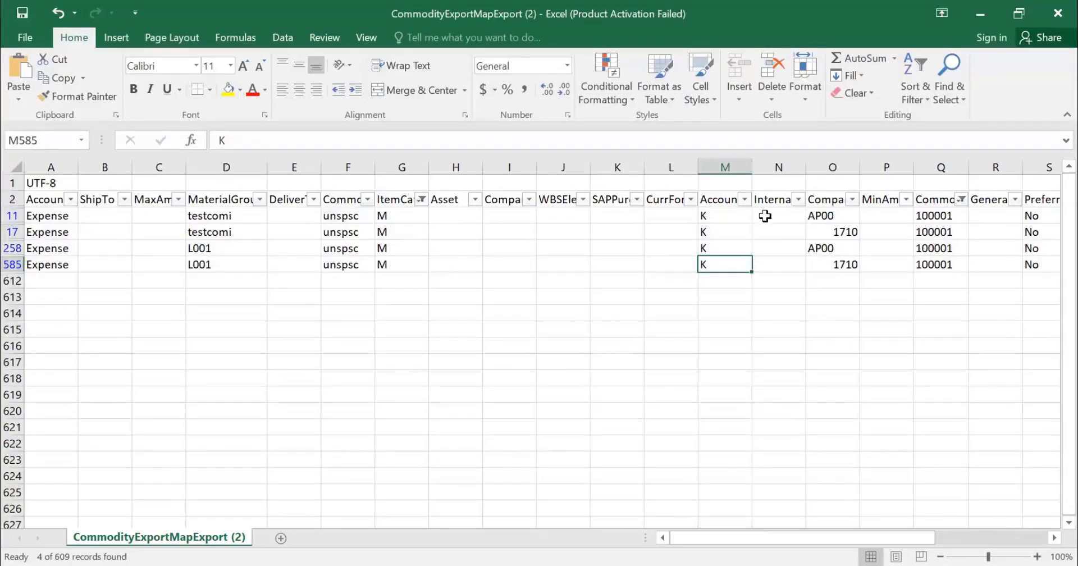
click(935, 227)
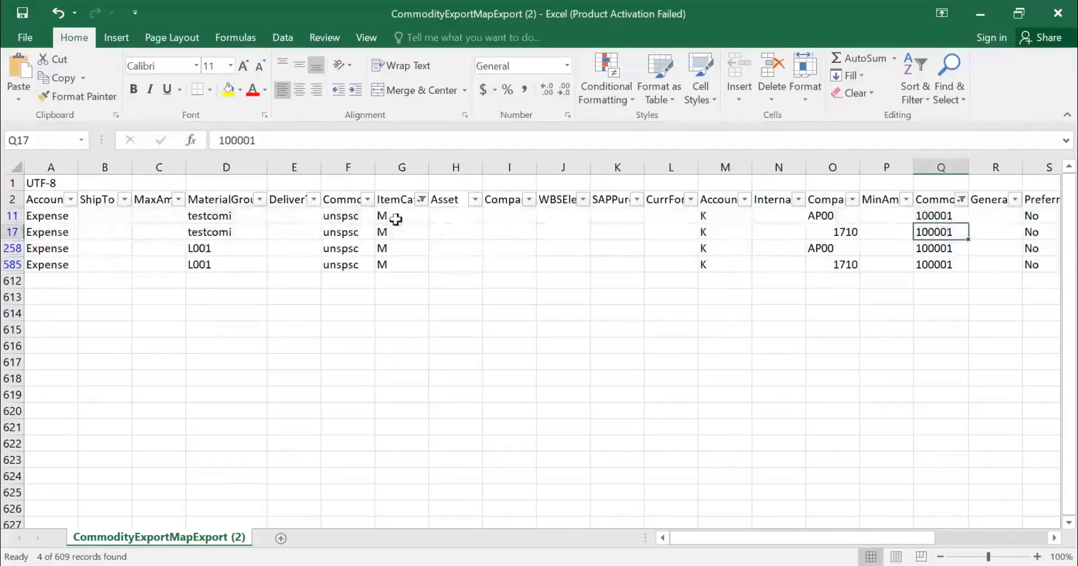
click(744, 199)
click(730, 451)
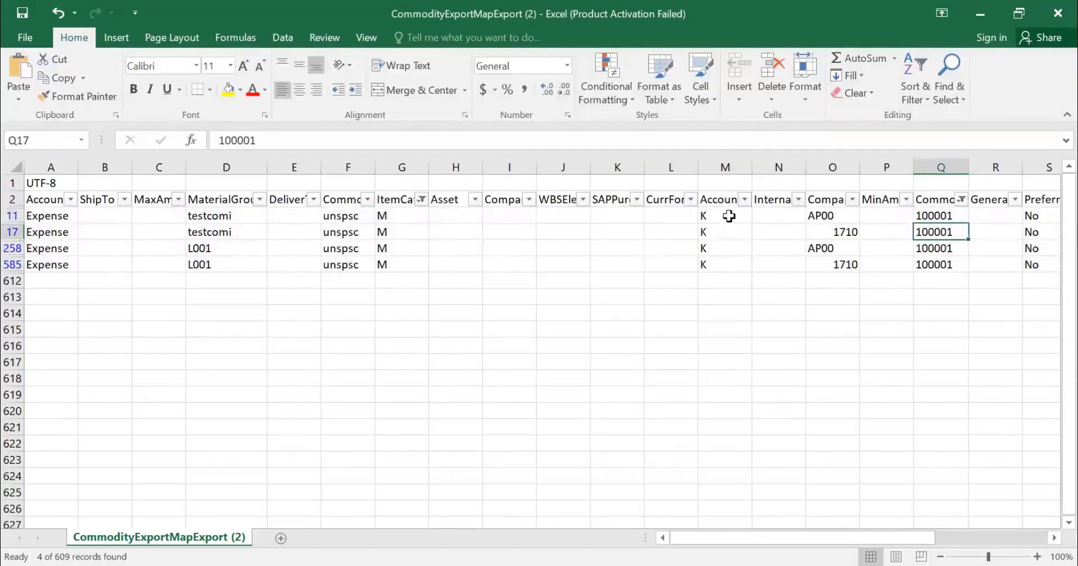
drag(729, 216, 731, 258)
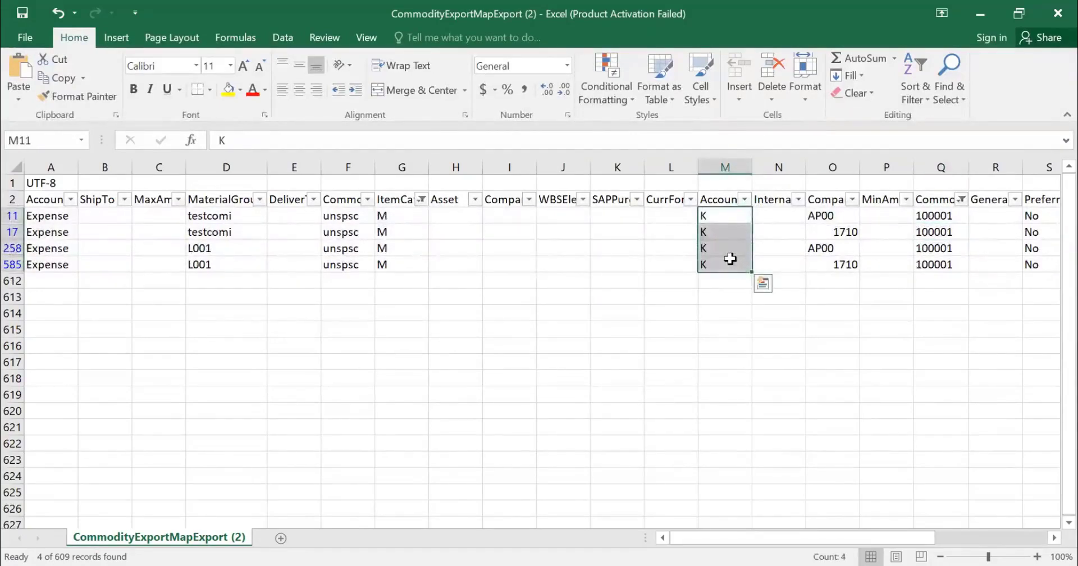
Step: Examine row 11's values from account category column M across to column V
key(Right)
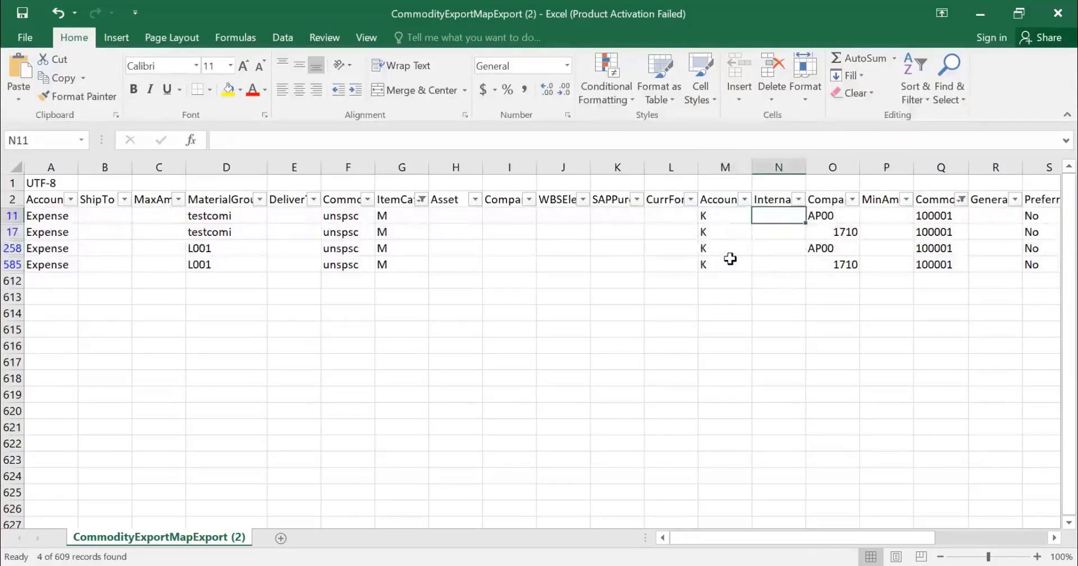
key(Left)
key(Right)
key(Right)
key(Right)
key(Right)
key(Right)
key(Right)
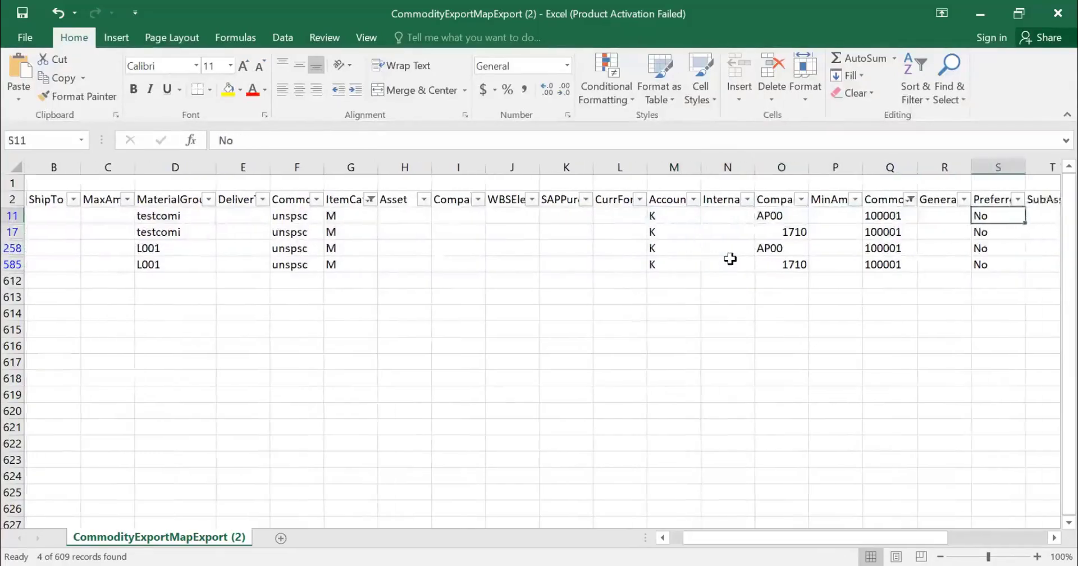
key(Right)
key(Left)
key(Left)
key(Left)
key(Left)
key(Left)
key(Left)
key(Left)
key(Left)
key(Left)
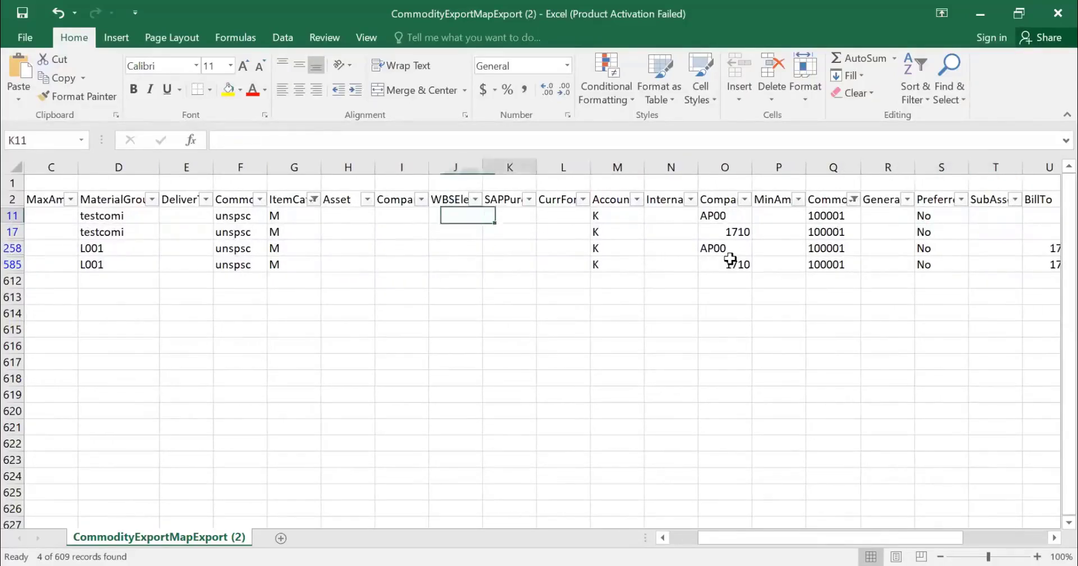
key(Right)
key(Right)
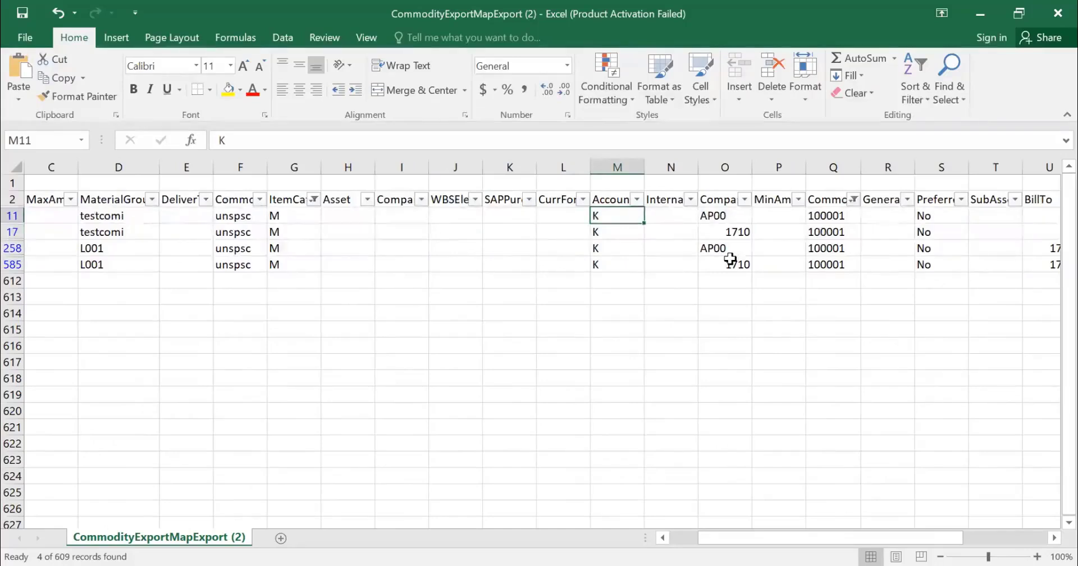
key(Right)
key(Right)
key(Right)
key(Right)
key(Right)
key(Right)
key(Right)
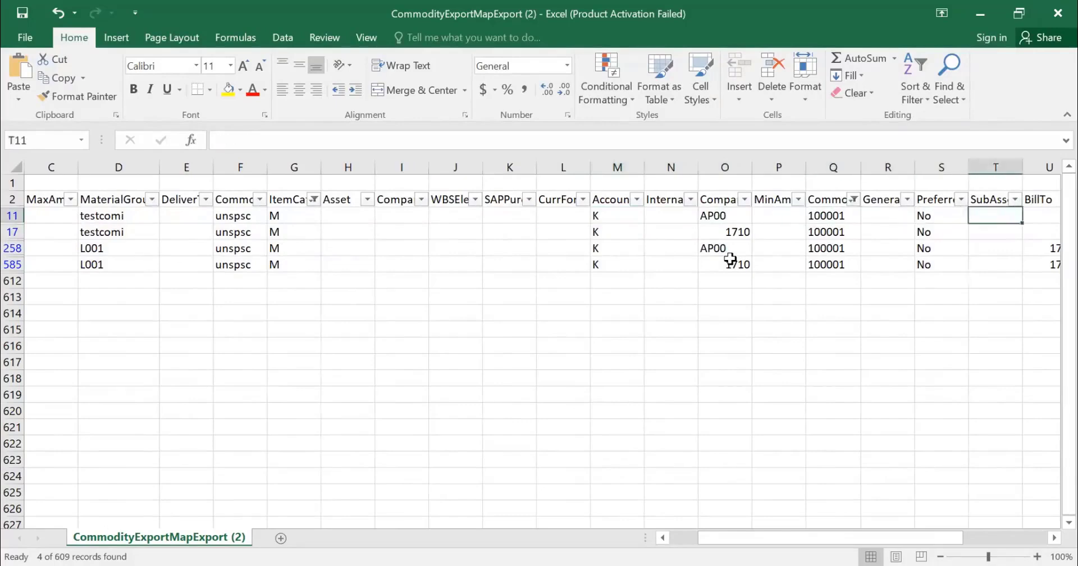
key(Right)
key(Right)
key(Right)
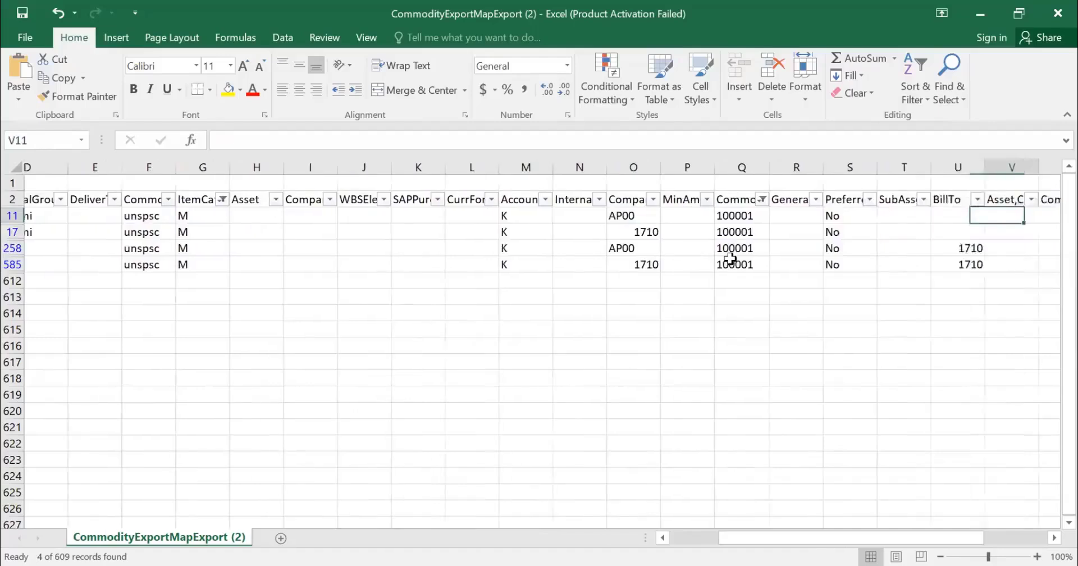
Step: Check row 585's BillTo value and its remaining columns past AssetClass, and return to the row's first cell
key(Down)
key(Down)
key(Down)
key(Left)
key(Left)
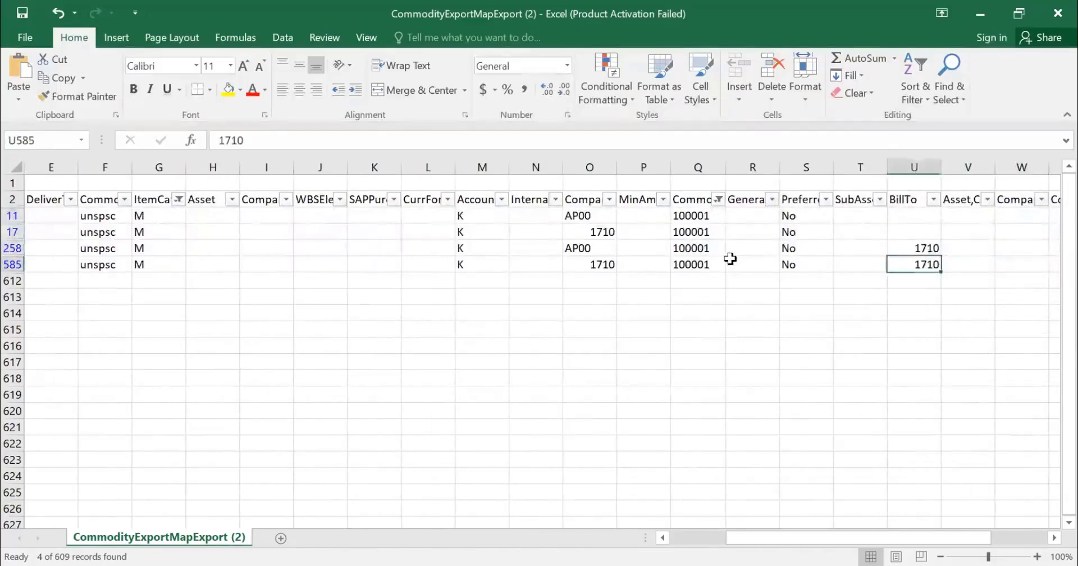
key(Left)
key(Left)
key(Left)
key(Left)
key(Right)
key(Right)
key(Right)
key(Right)
key(Right)
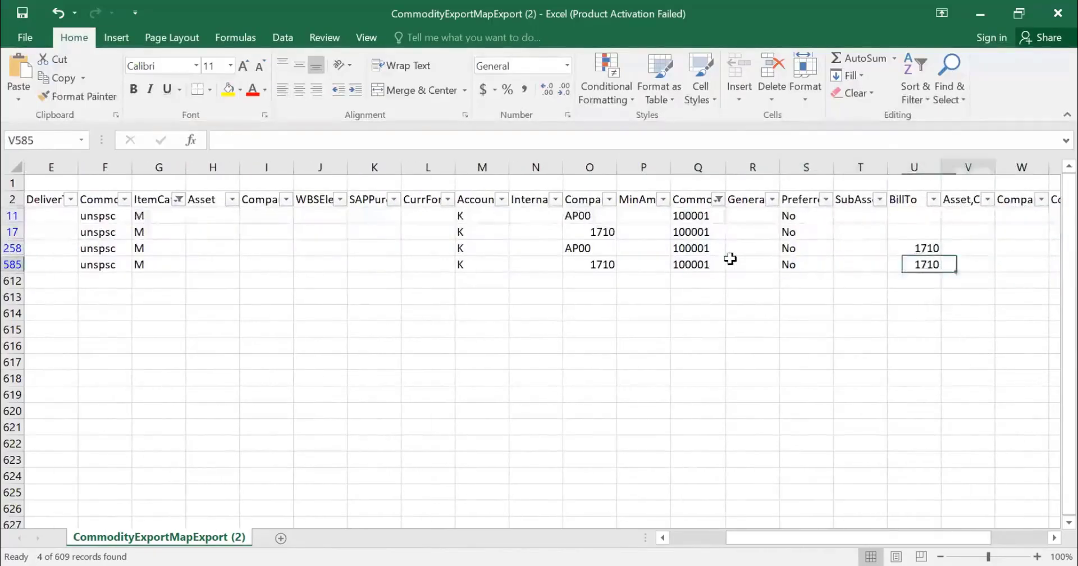
key(Right)
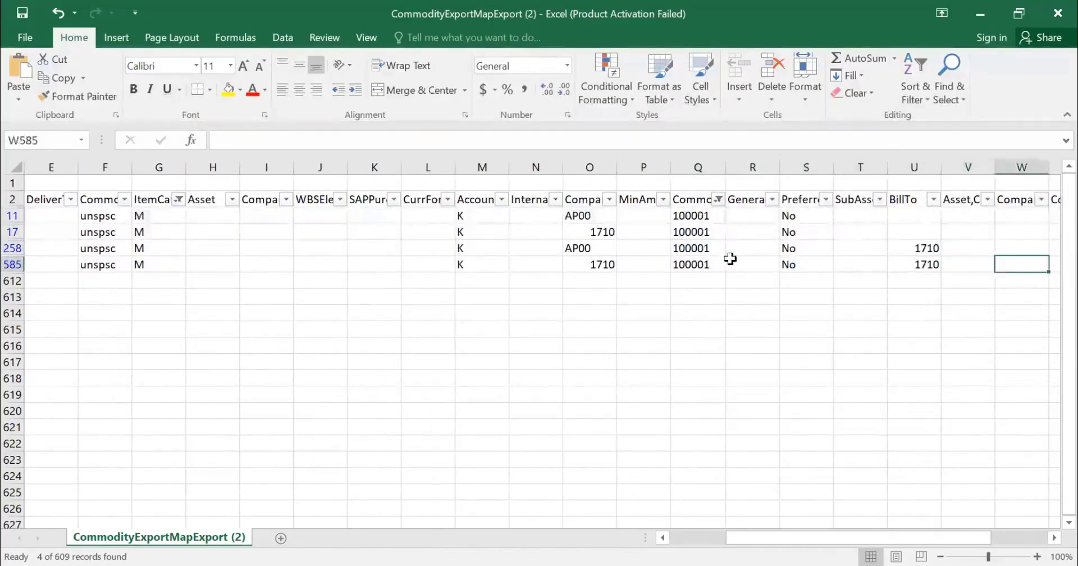
key(Right)
key(Right)
key(Right)
key(Right)
key(Right)
key(Right)
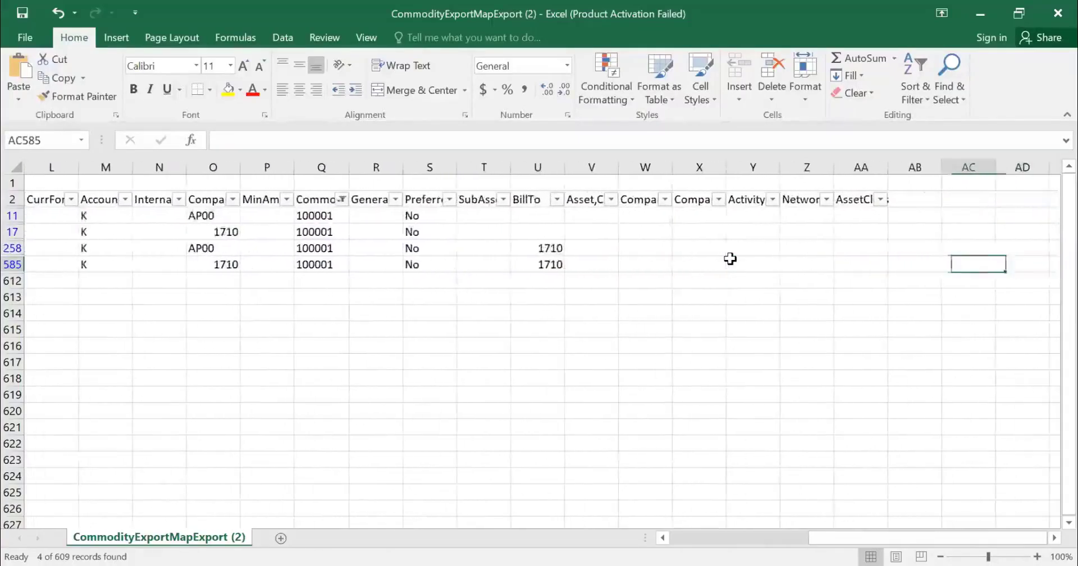
key(Left)
key(Left)
key(Left)
key(Left)
key(Left)
key(Left)
key(Left)
key(Left)
key(Left)
key(Left)
key(Left)
key(Left)
key(Left)
key(Left)
key(Left)
key(Left)
key(Left)
key(Left)
key(Left)
key(Left)
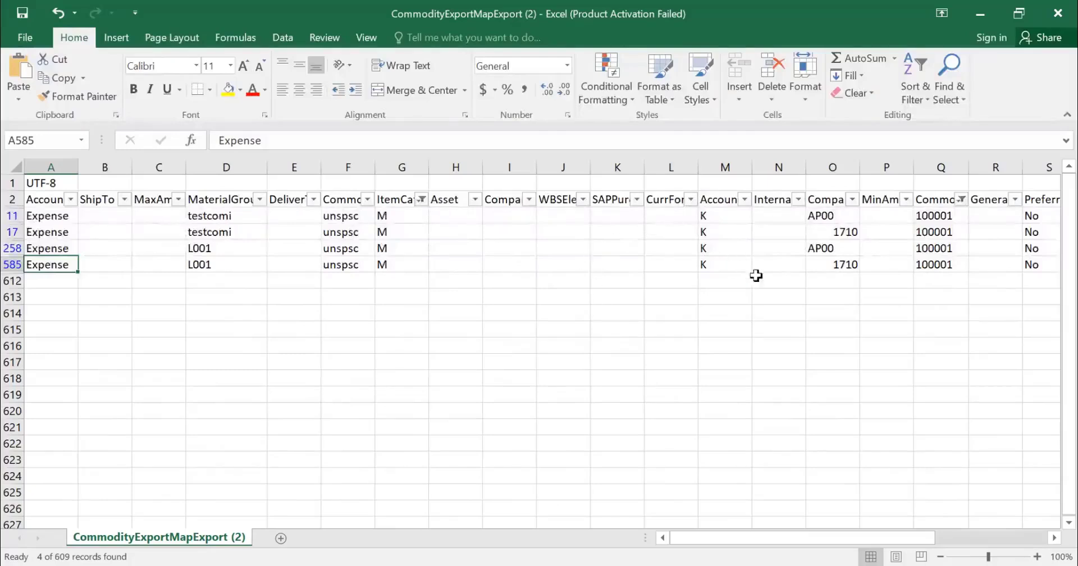
Step: Compare the filtered rows' commodity codes in column Q with their account categories in column M and company codes in column O
drag(945, 232, 944, 264)
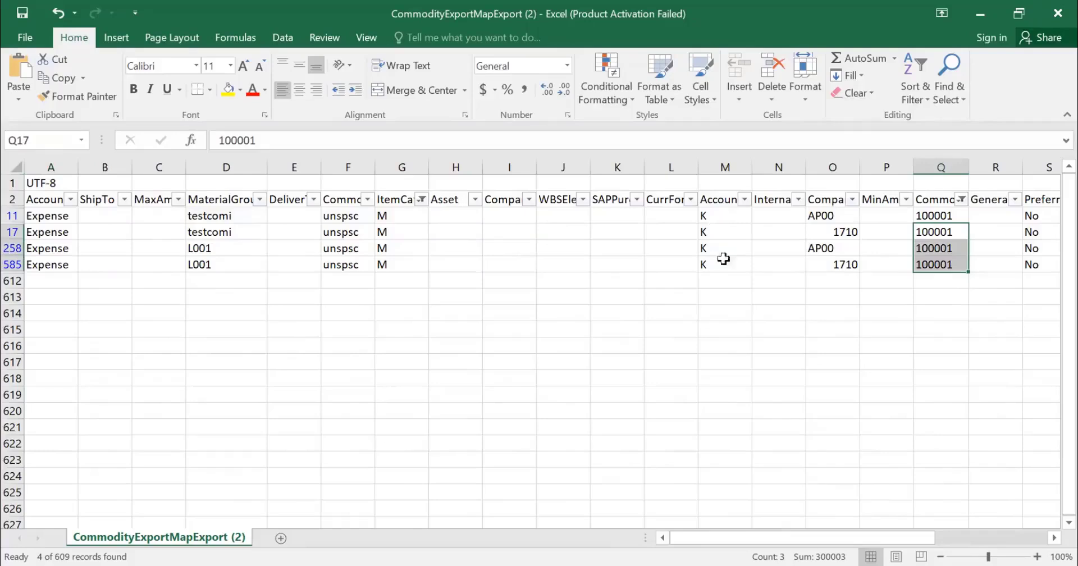
drag(718, 216, 735, 255)
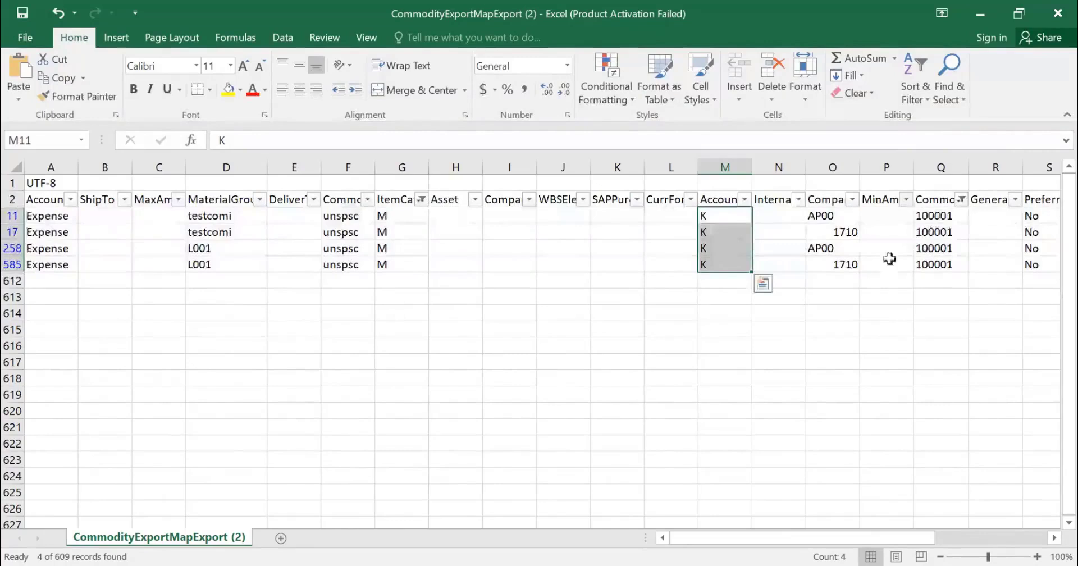
click(943, 230)
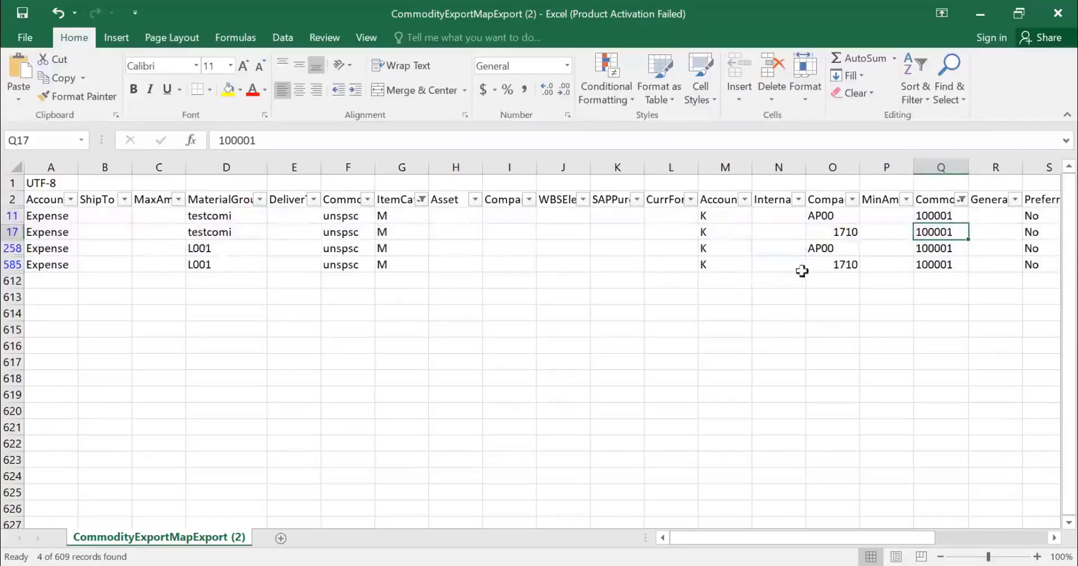
drag(841, 263, 841, 214)
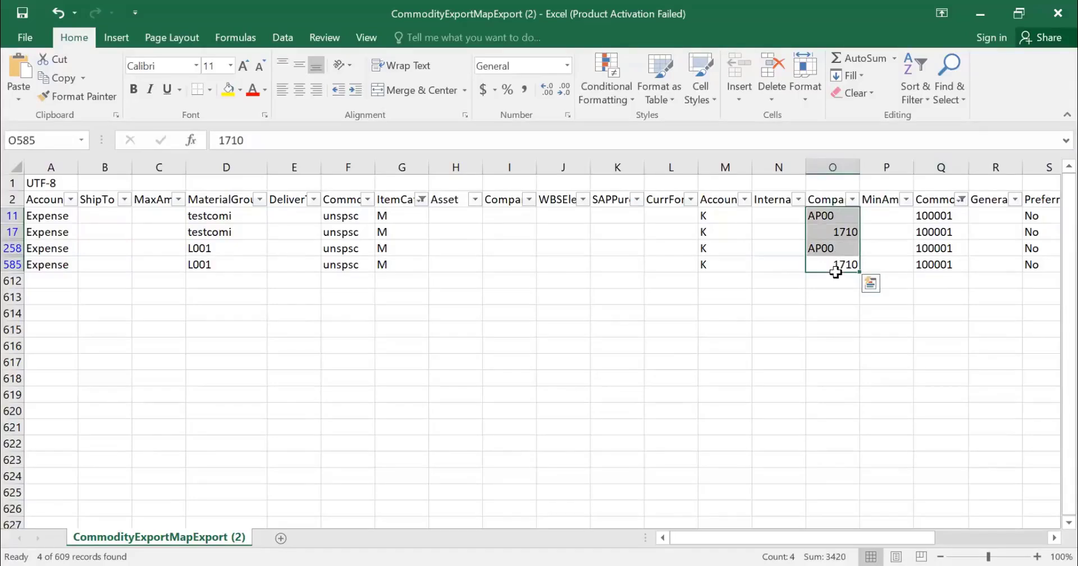
click(713, 266)
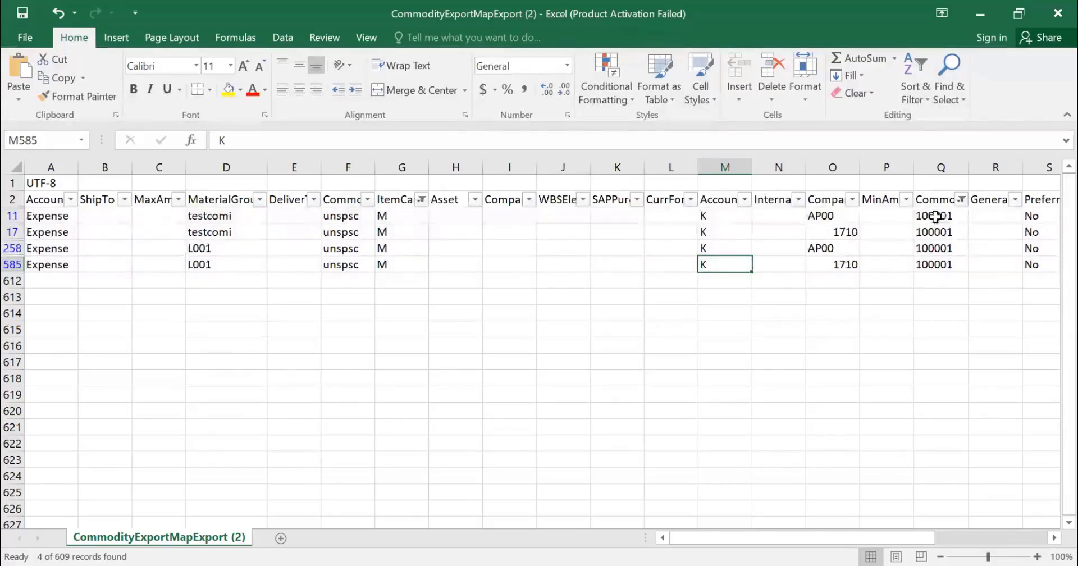
drag(936, 216, 936, 264)
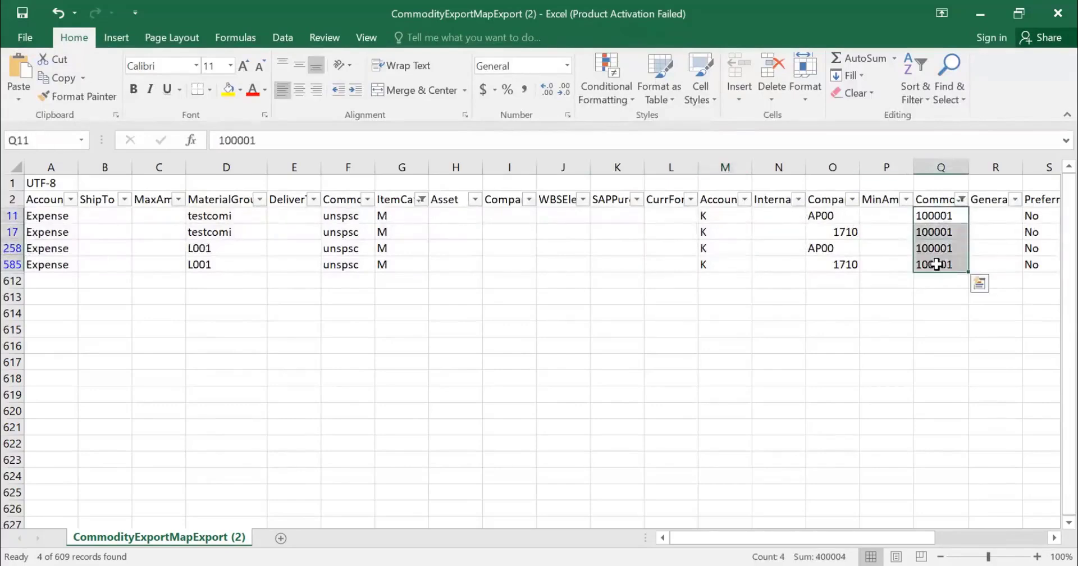
click(936, 264)
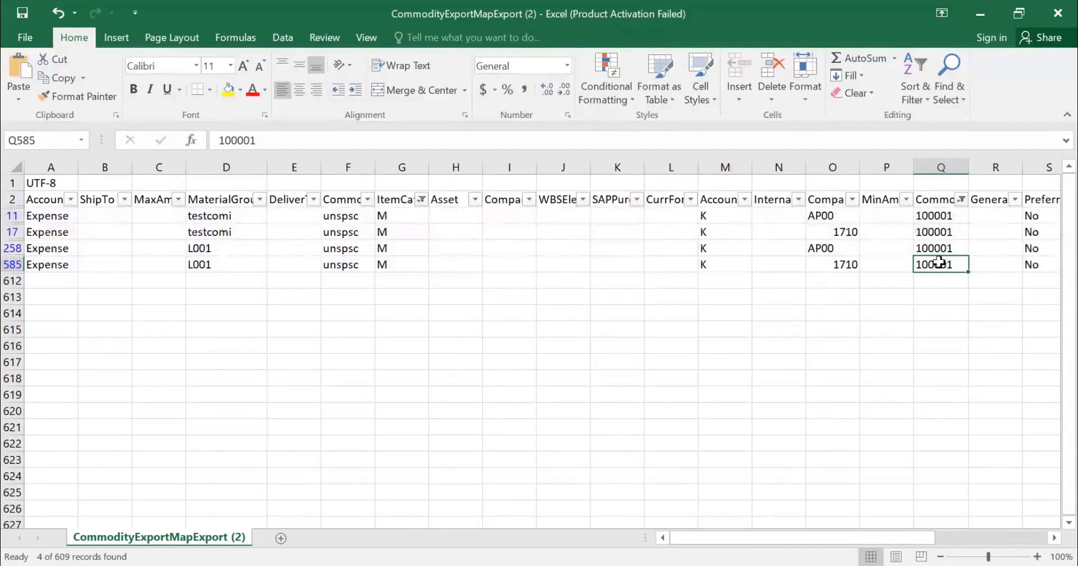
click(841, 264)
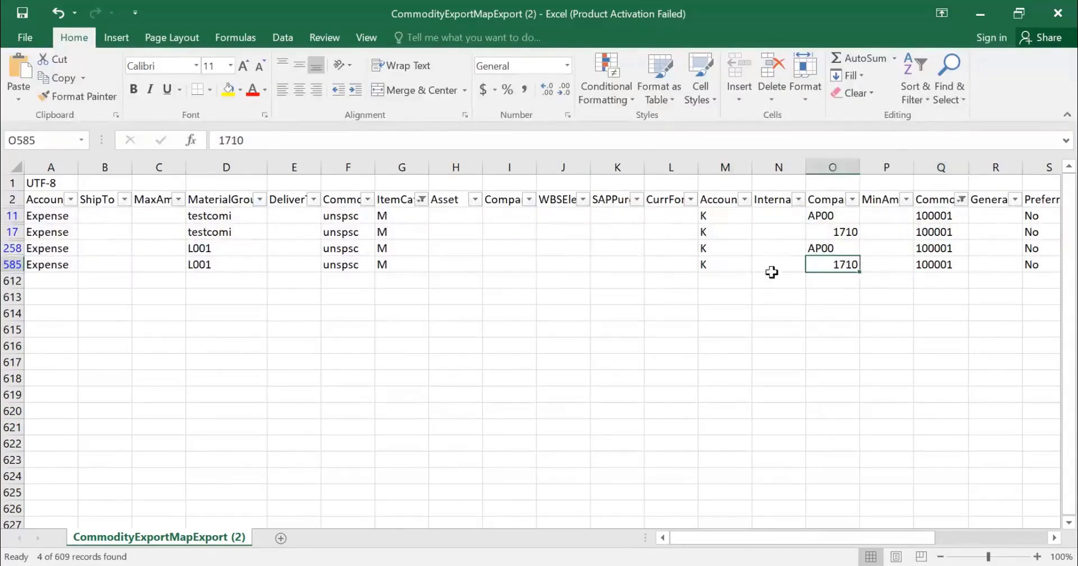
click(735, 265)
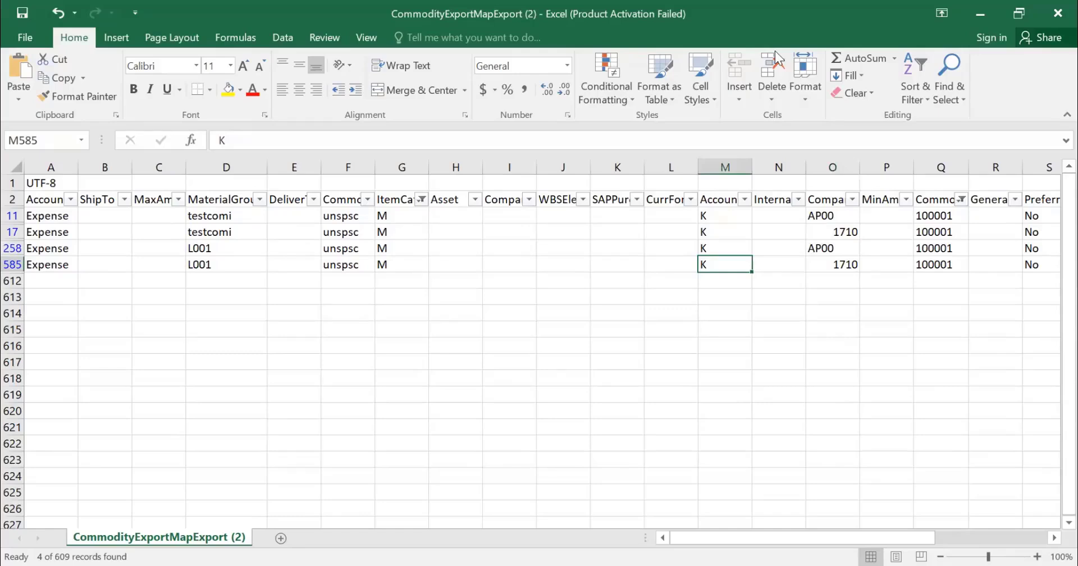
Step: Switch to Ariba, locate the Export ERP Commodity Codes task, and display the commodity import tasks
key(alt+Tab)
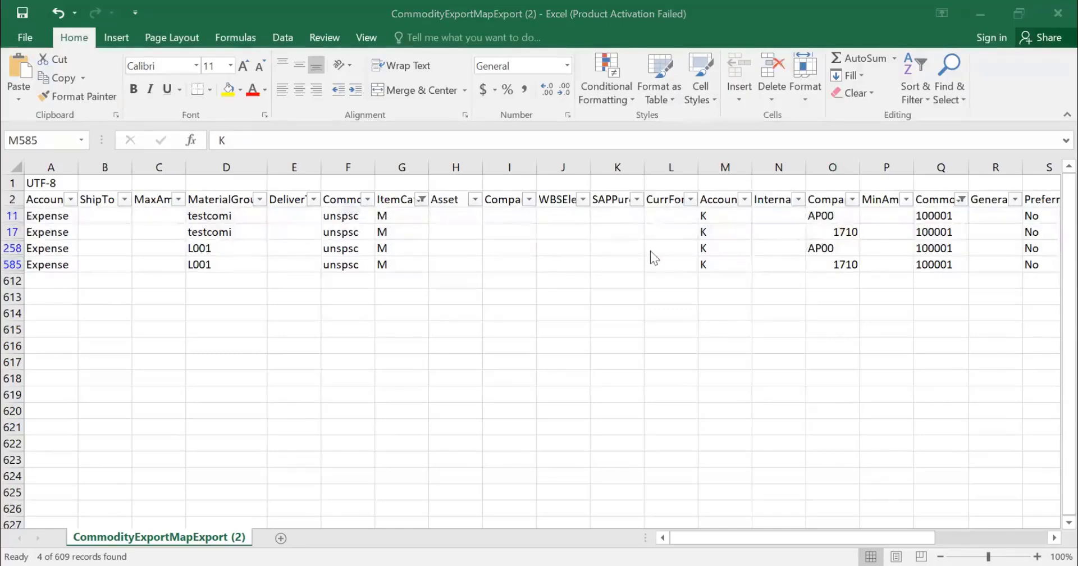
key(alt+Tab)
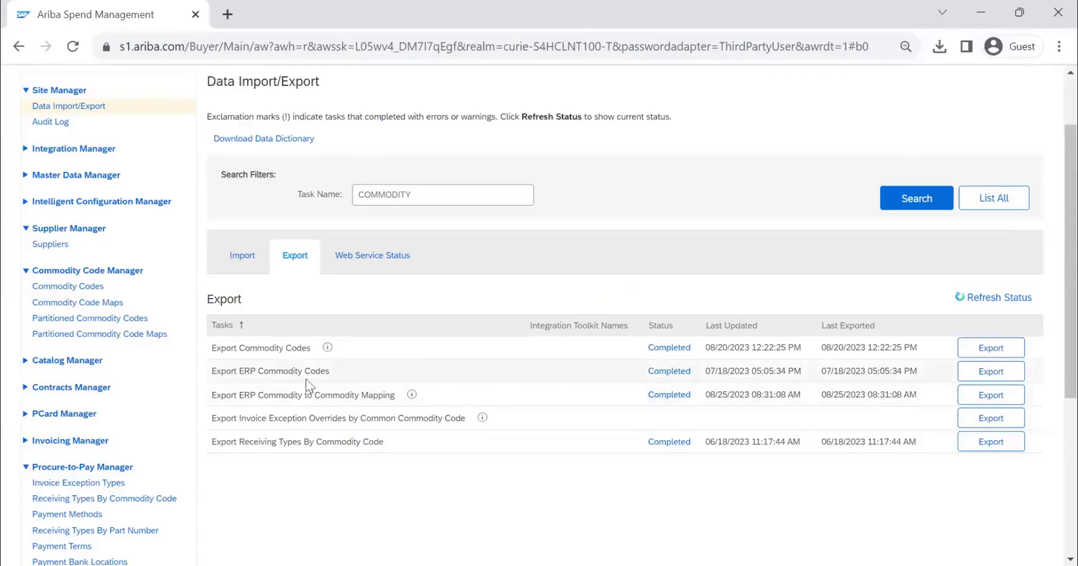
drag(340, 376, 214, 367)
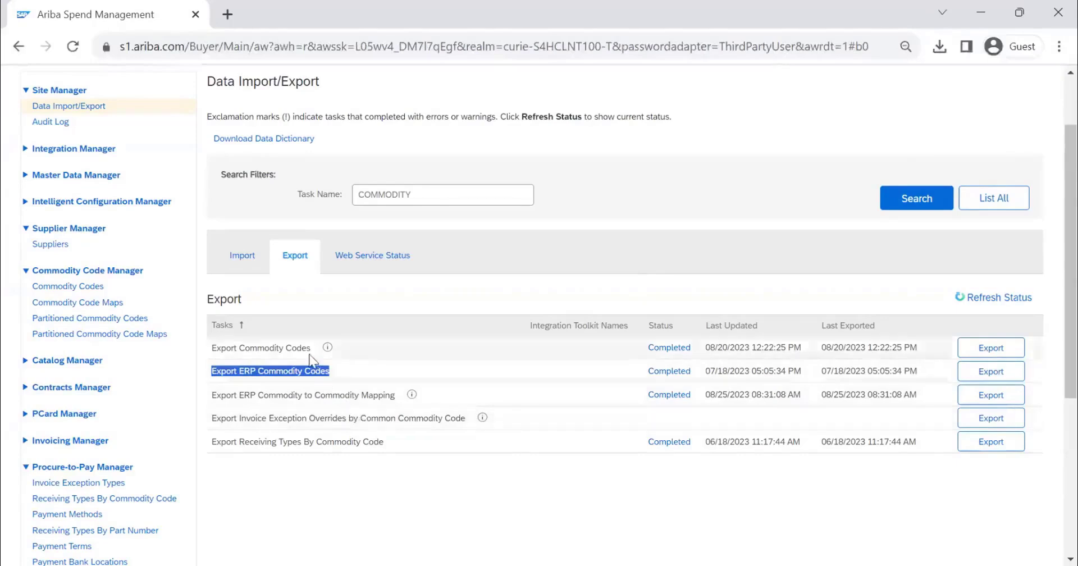
click(241, 257)
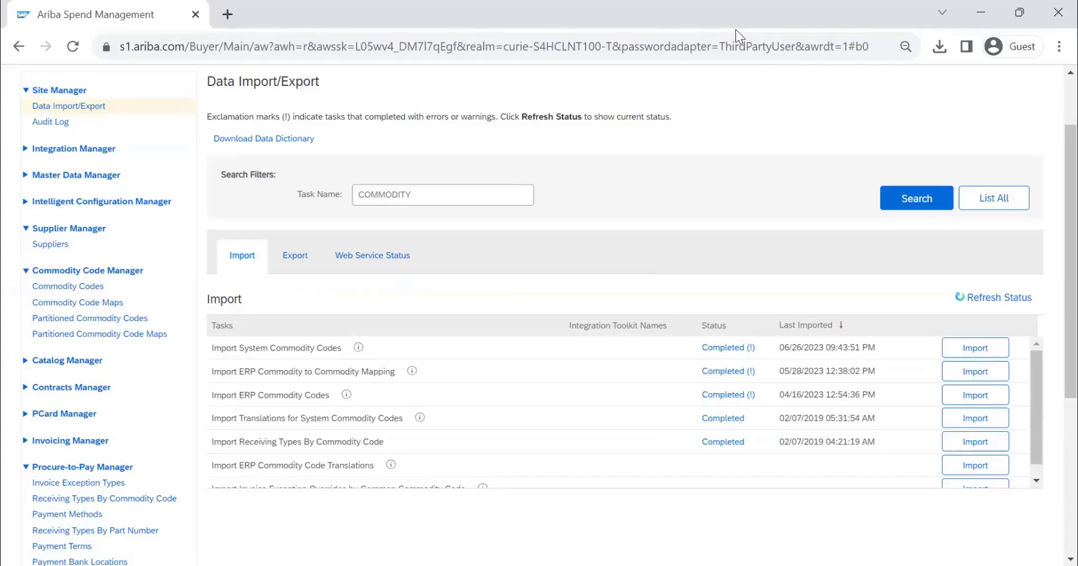
Step: Start a new commodity code in the Commodity Code Manager and set its domain to custom
click(99, 284)
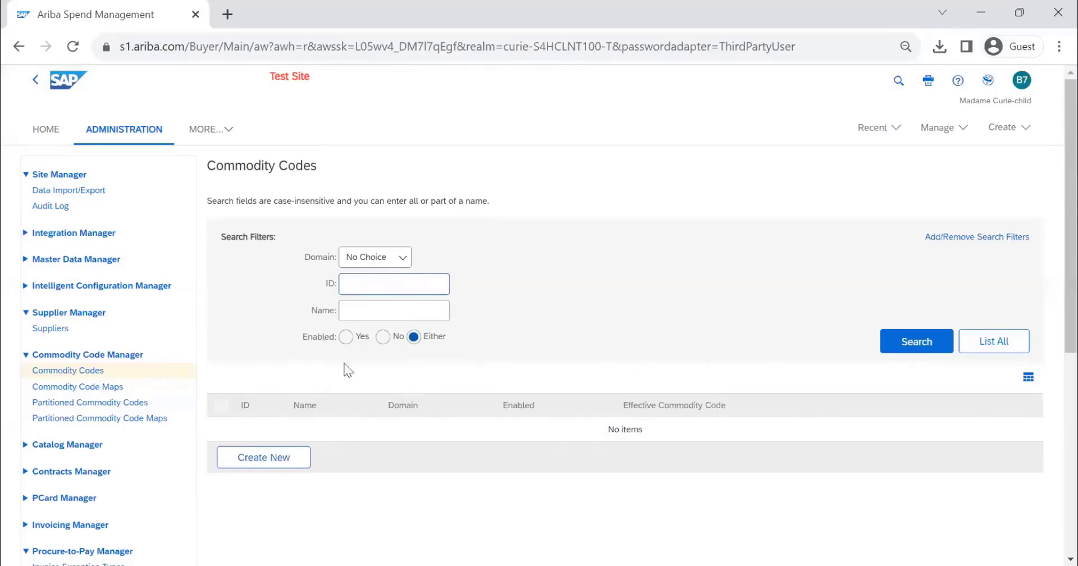
click(273, 467)
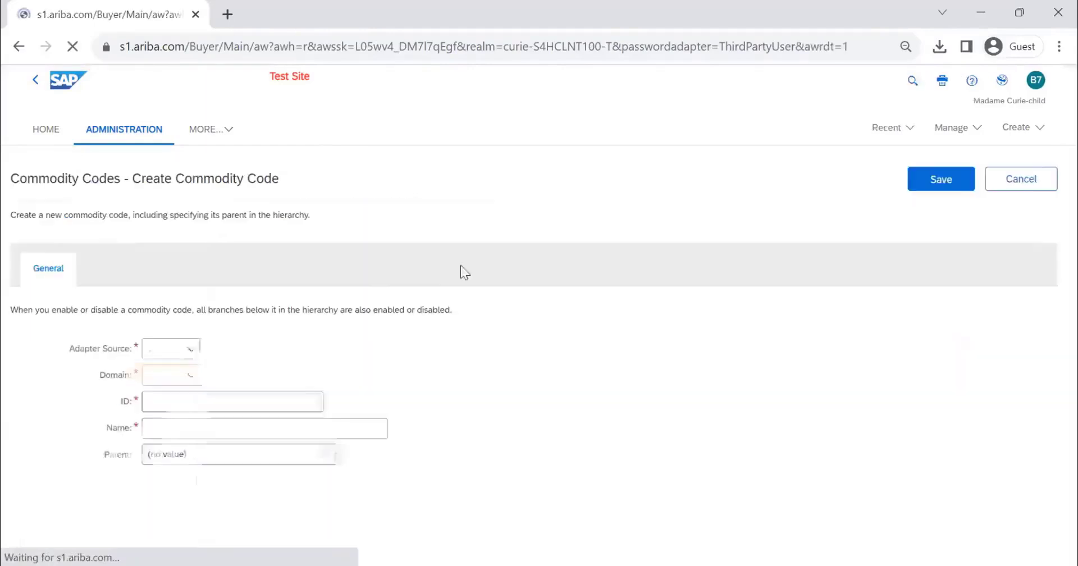
scroll(226, 321, down, 1)
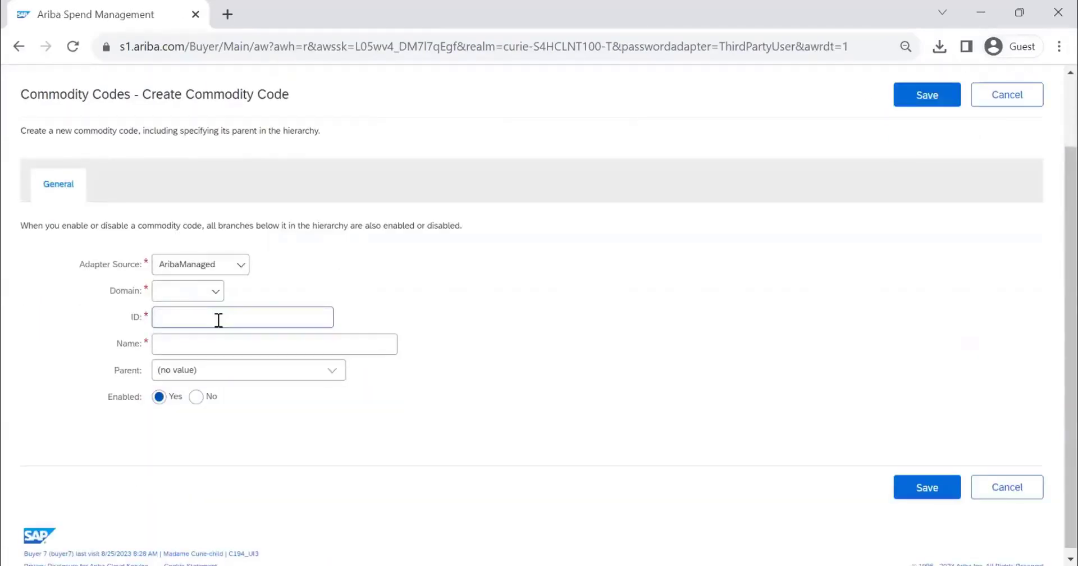
click(207, 293)
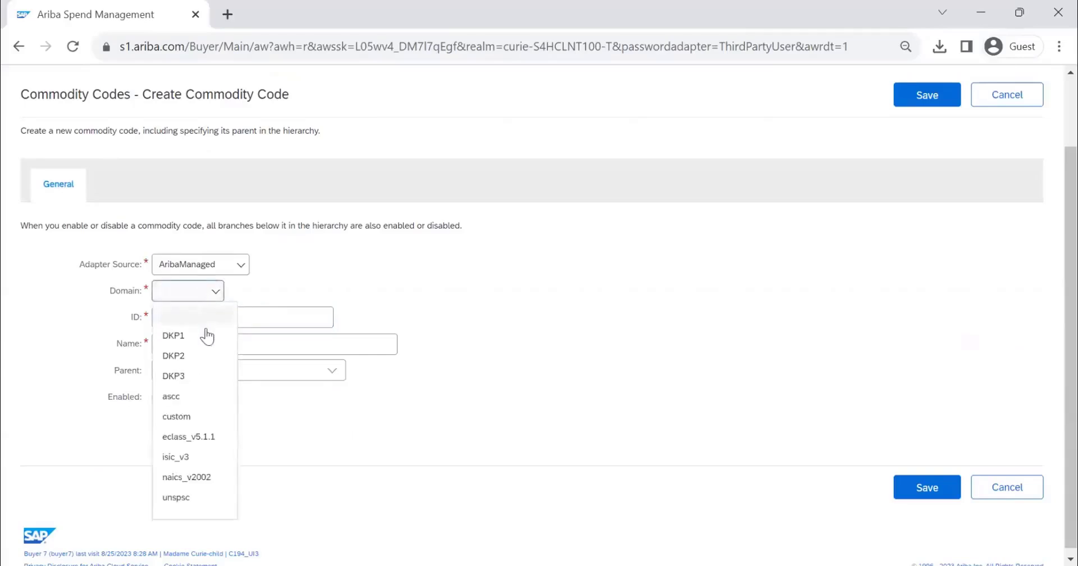
click(193, 417)
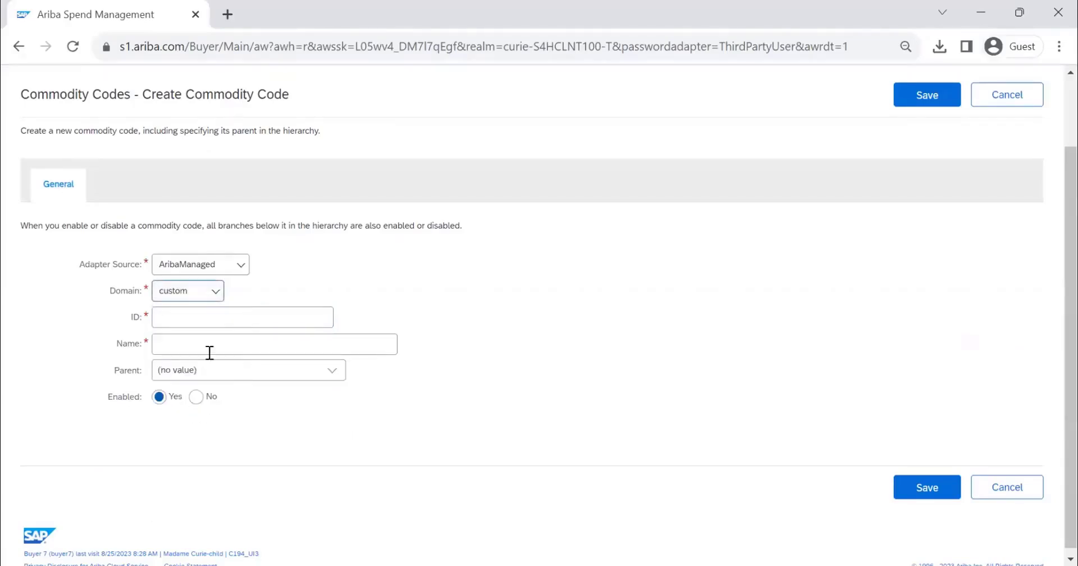
Step: Enter 4523 as the new commodity code's ID and FURNITURE FITTING as its name
click(213, 318)
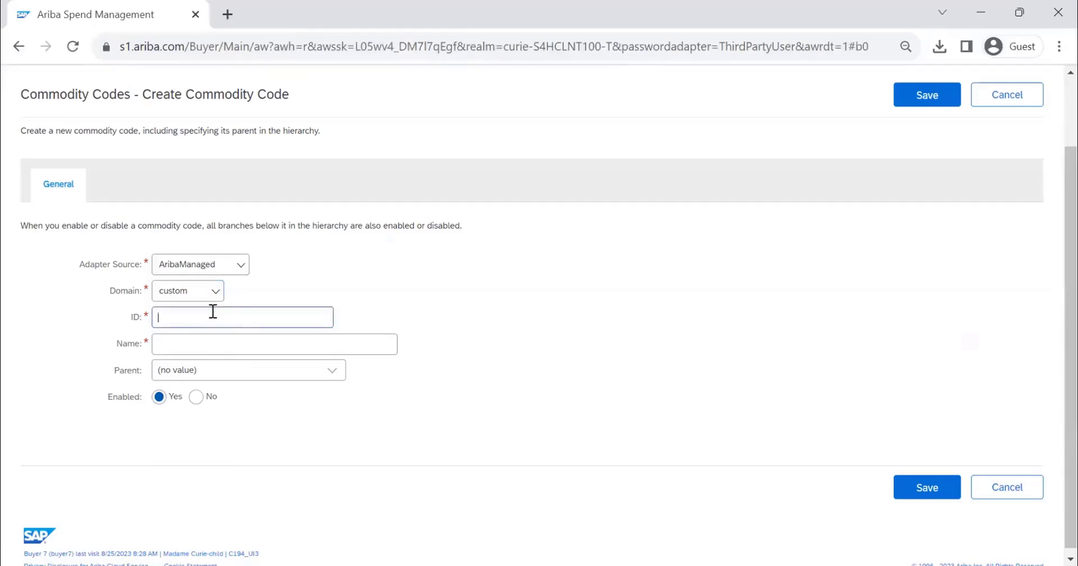
text(4523)
click(245, 344)
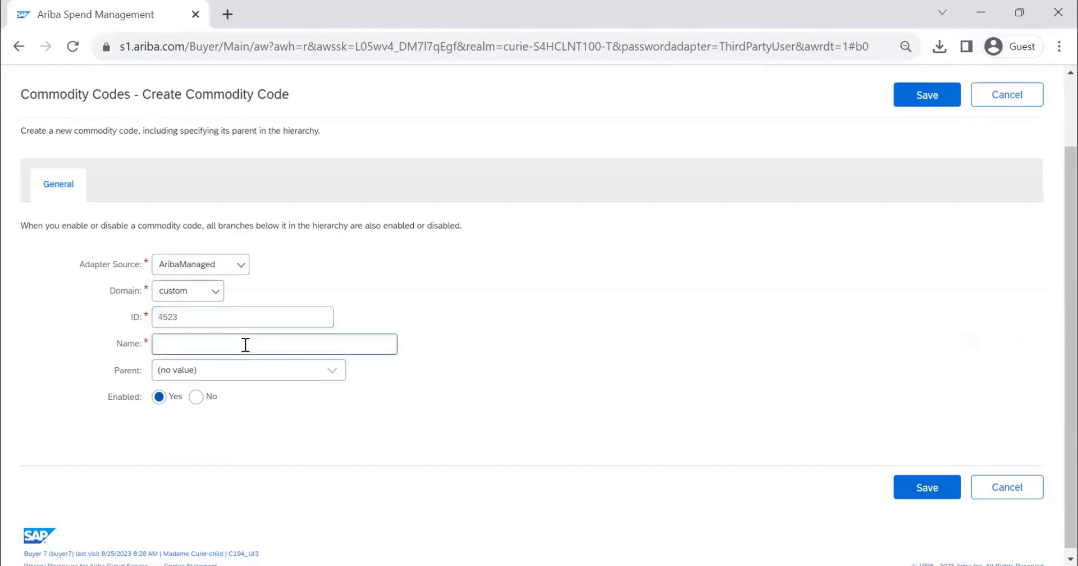
text(FURNITURE FITTING)
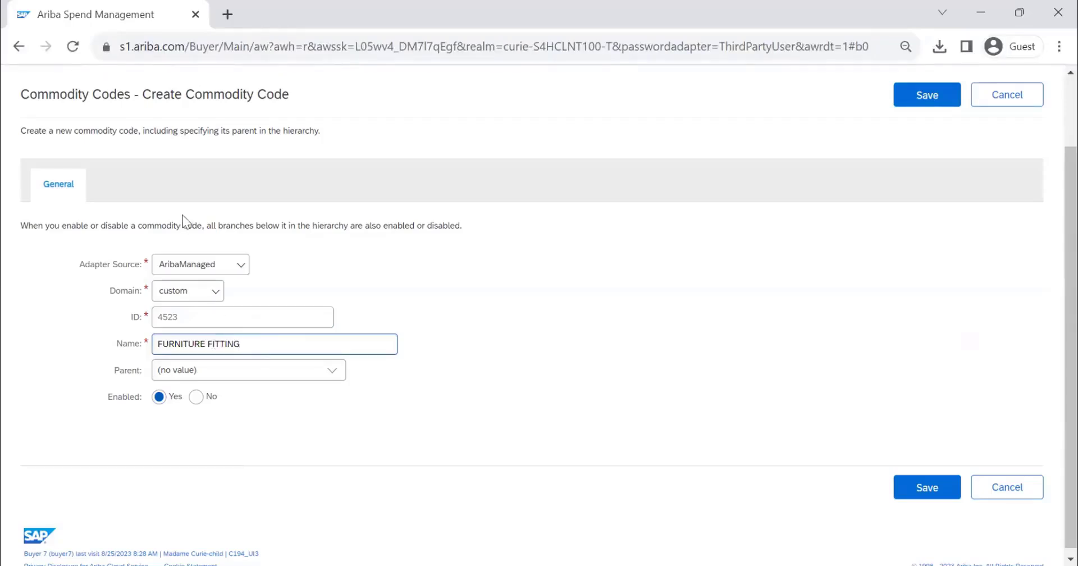